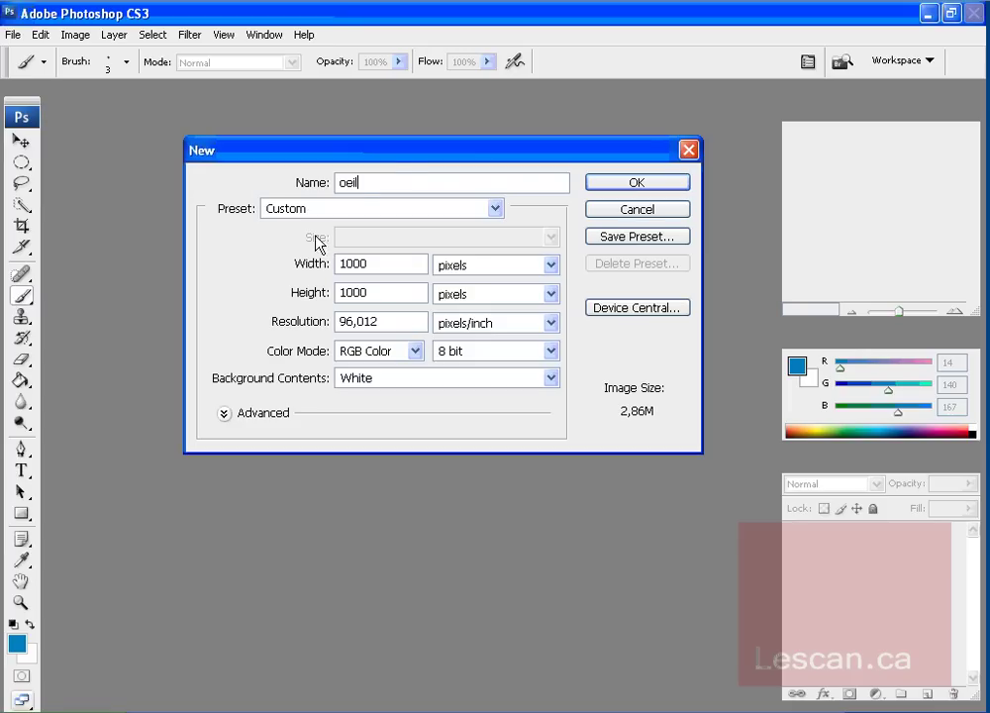
# Create the 1000 × 1000 pixel white document named oeil and add a new layer renamed oeil.
pyautogui.click(635, 186)
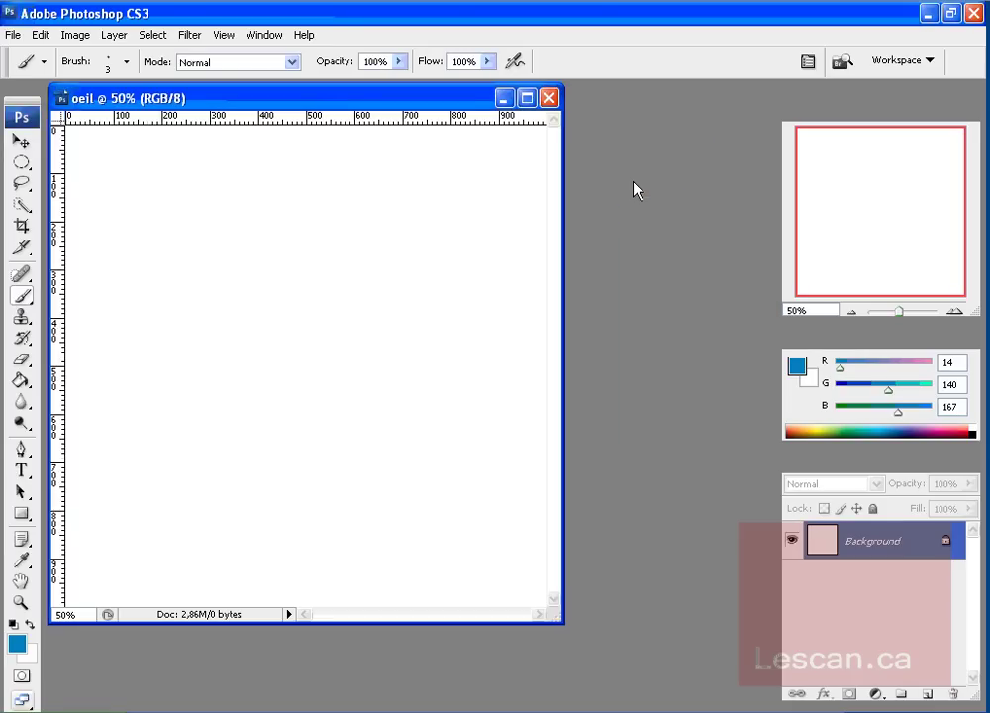
pyautogui.moveTo(324, 107); pyautogui.dragTo(404, 138)
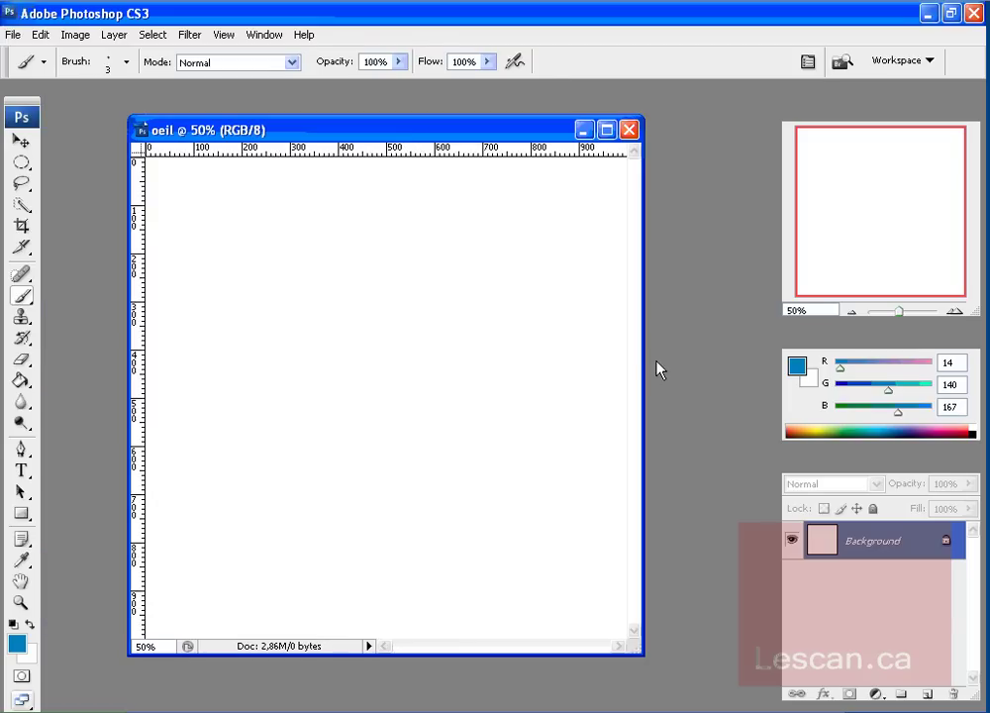
pyautogui.click(927, 695)
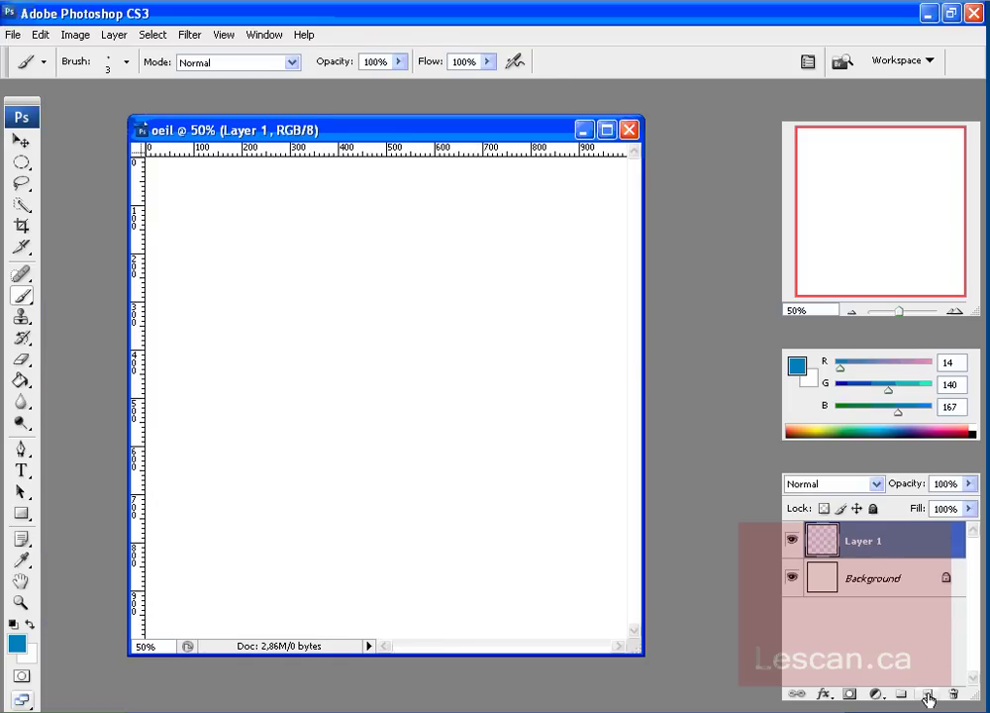
pyautogui.doubleClick(874, 541)
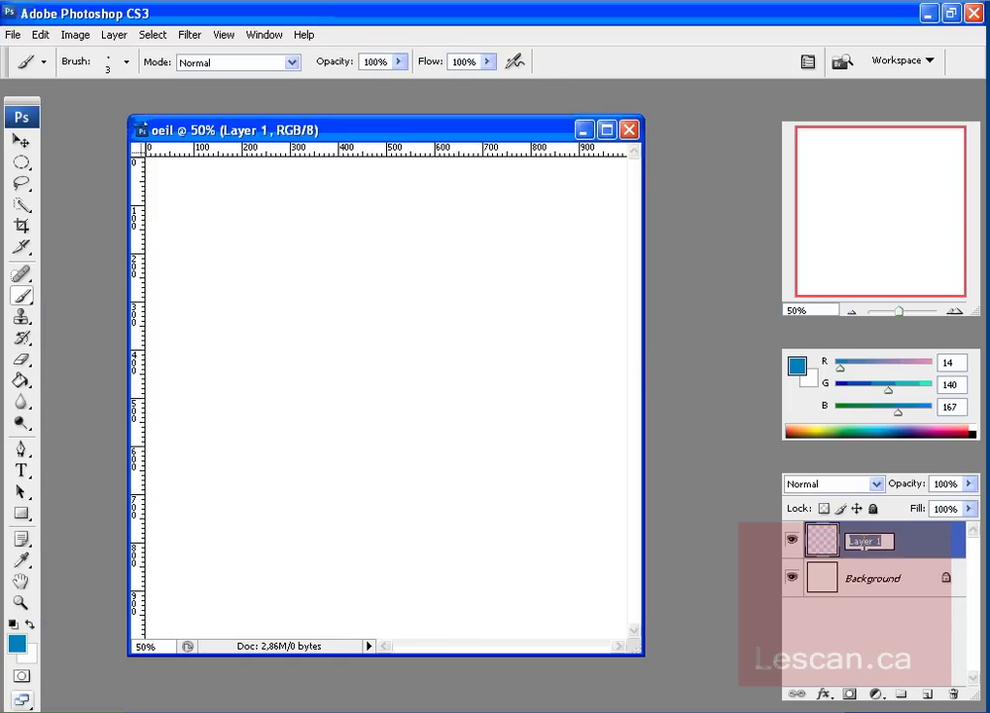
pyautogui.write('oeil')
# Make a horizontally centred circular selection about 830 px across on the oeil layer and fill it with the blue foreground colour.
pyautogui.click(22, 185)
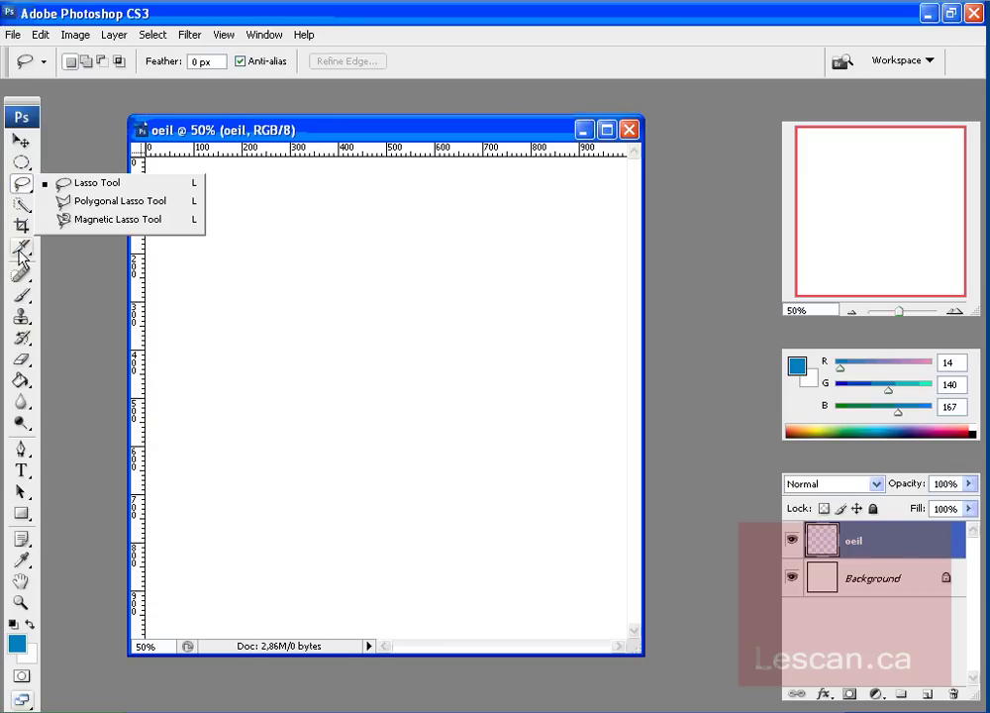
pyautogui.click(22, 163)
pyautogui.click(22, 164)
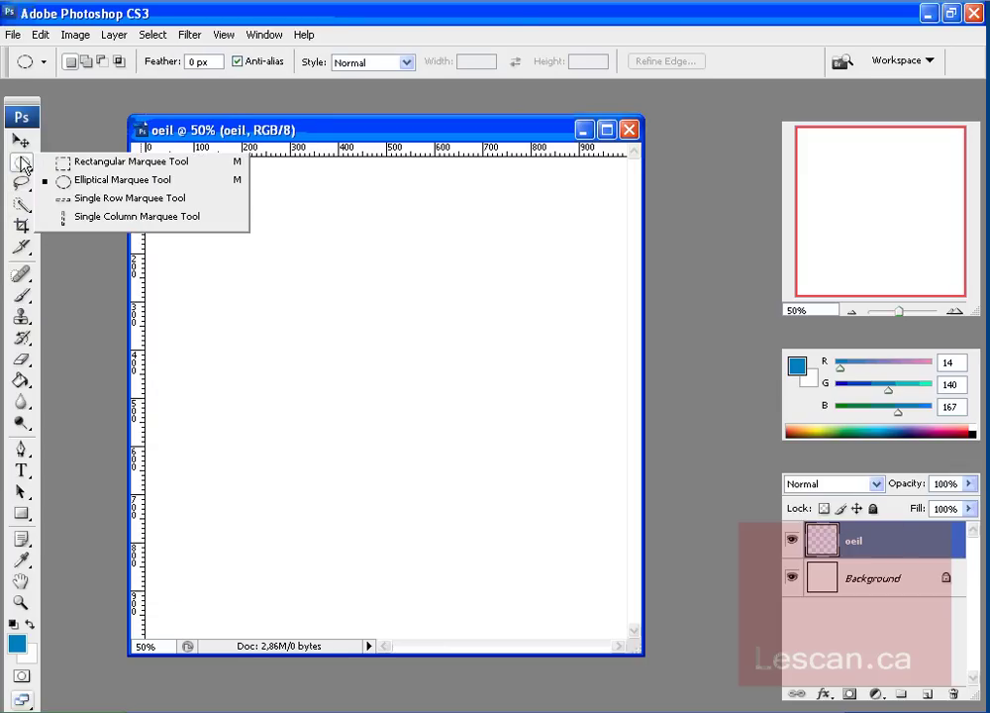
pyautogui.click(83, 182)
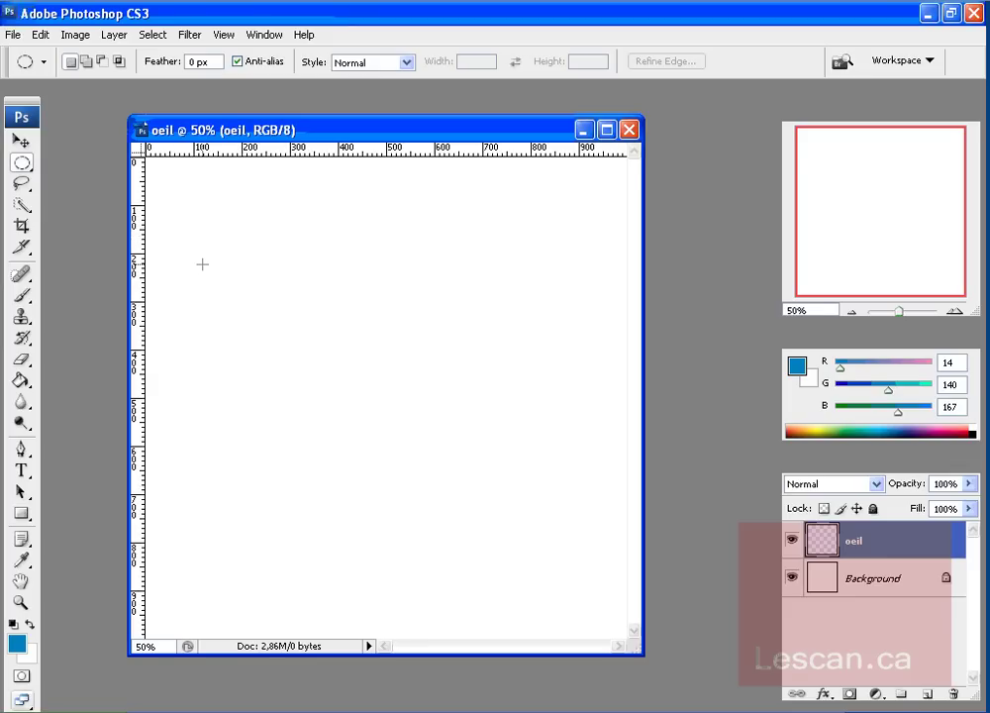
pyautogui.moveTo(169, 193); pyautogui.dragTo(570, 595)
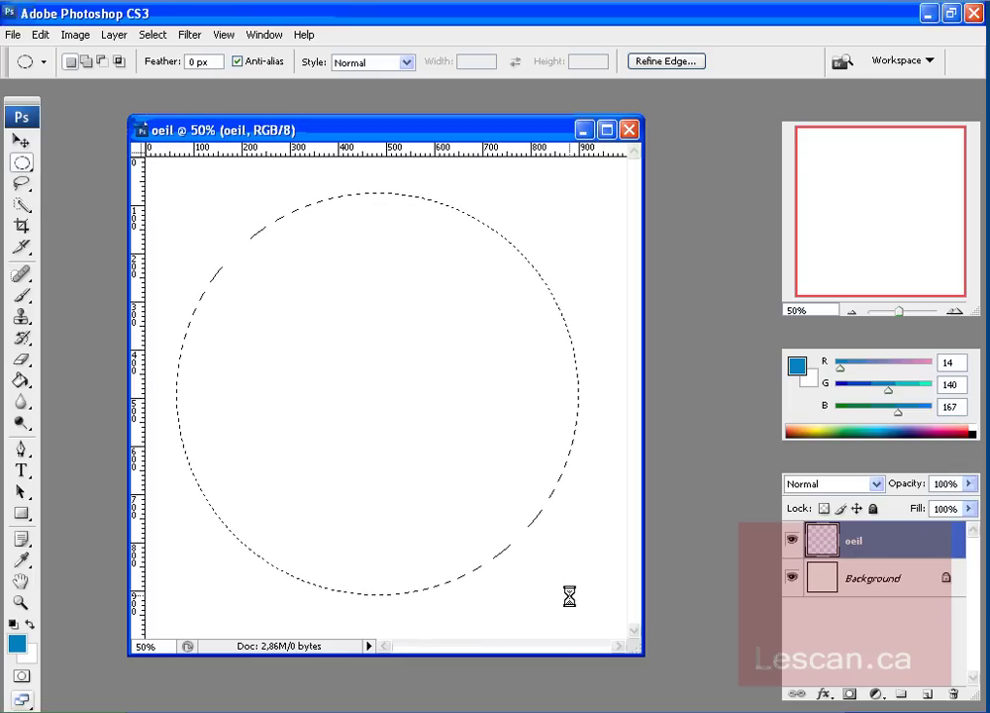
pyautogui.hotkey('shift', 'Right')
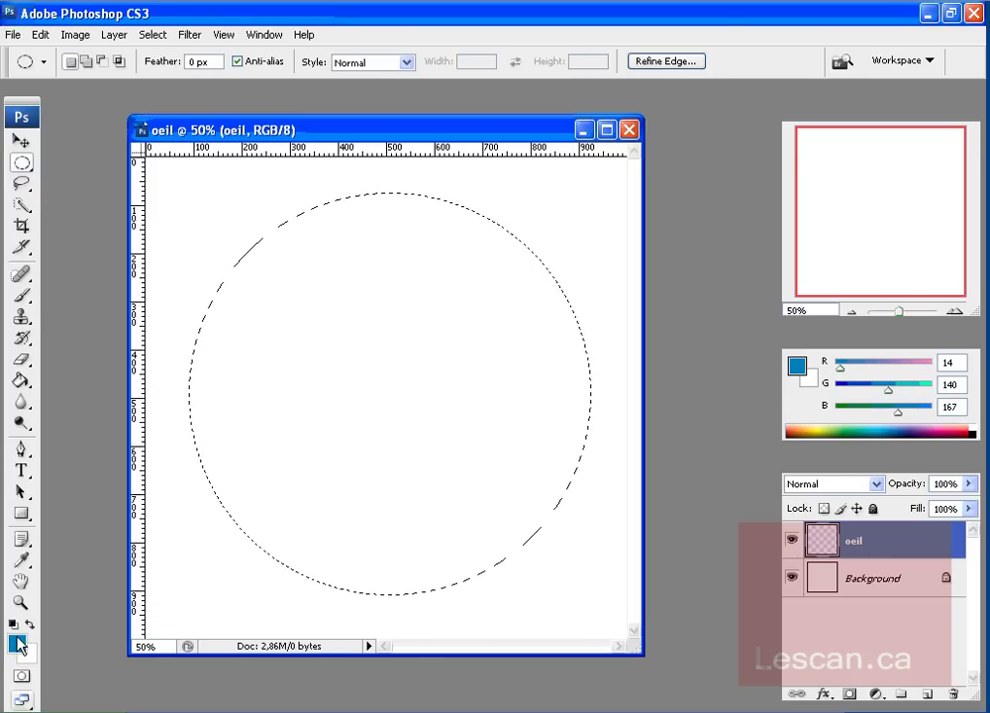
pyautogui.click(21, 381)
pyautogui.click(411, 421)
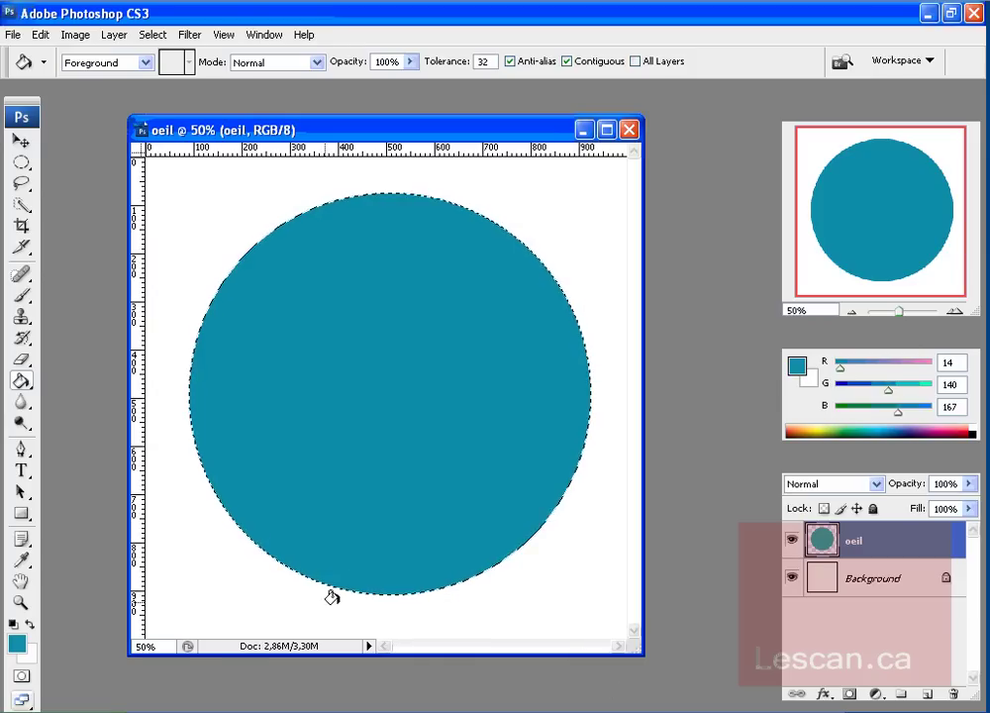
# Paint black radial strokes around the inside of the blue circle with a rough 31 px brush.
pyautogui.click(22, 295)
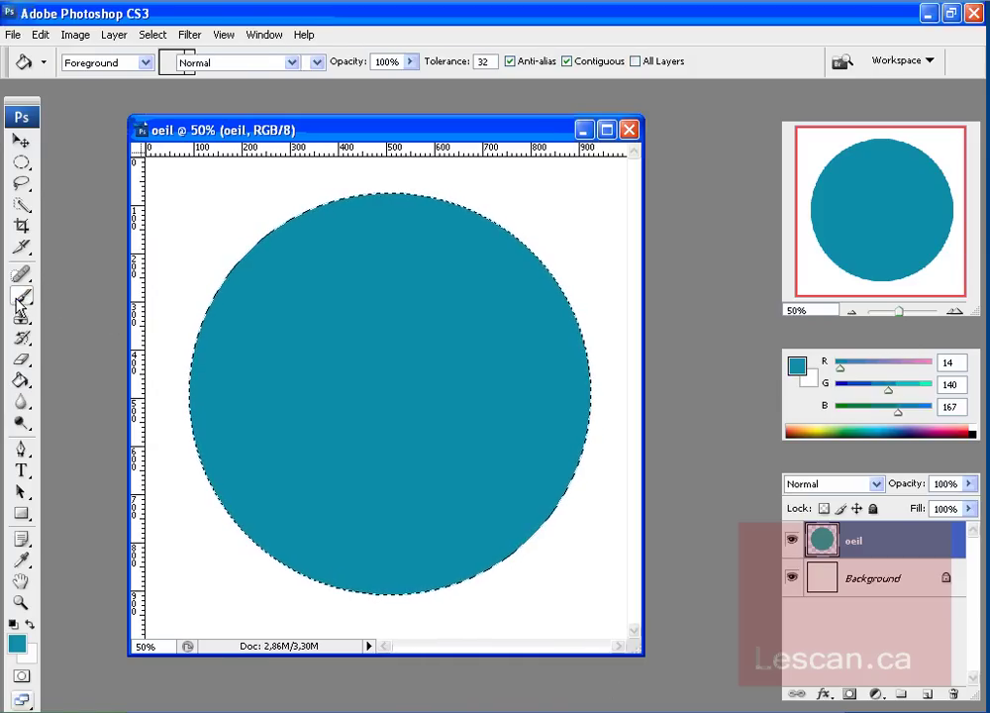
pyautogui.click(15, 622)
pyautogui.rightClick(422, 255)
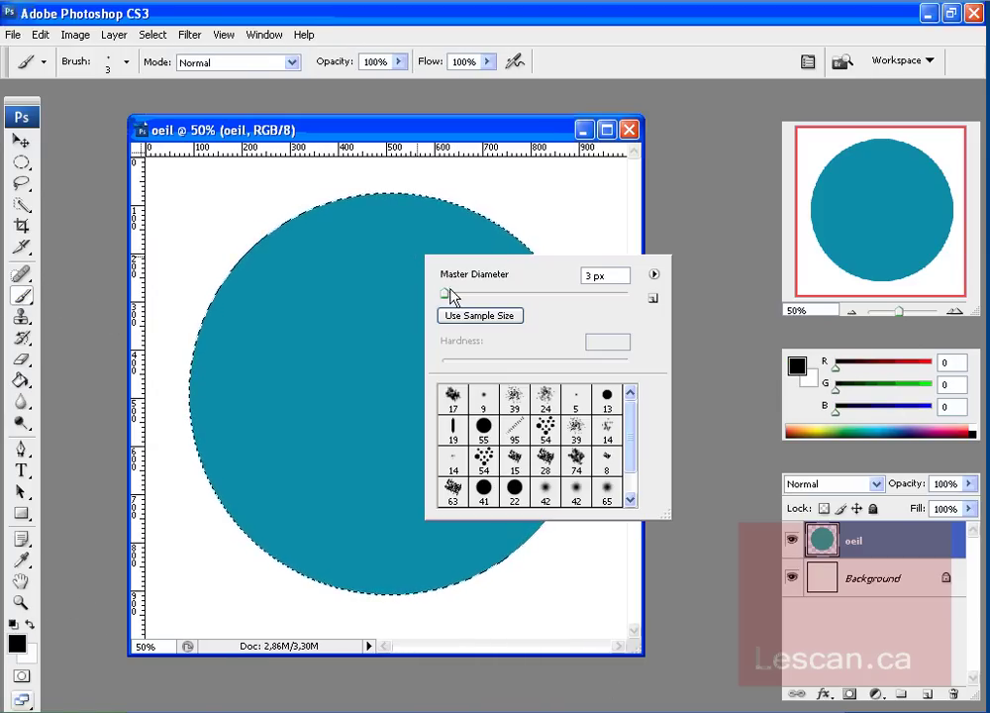
pyautogui.moveTo(370, 246); pyautogui.dragTo(395, 302)
pyautogui.moveTo(247, 366); pyautogui.dragTo(312, 374)
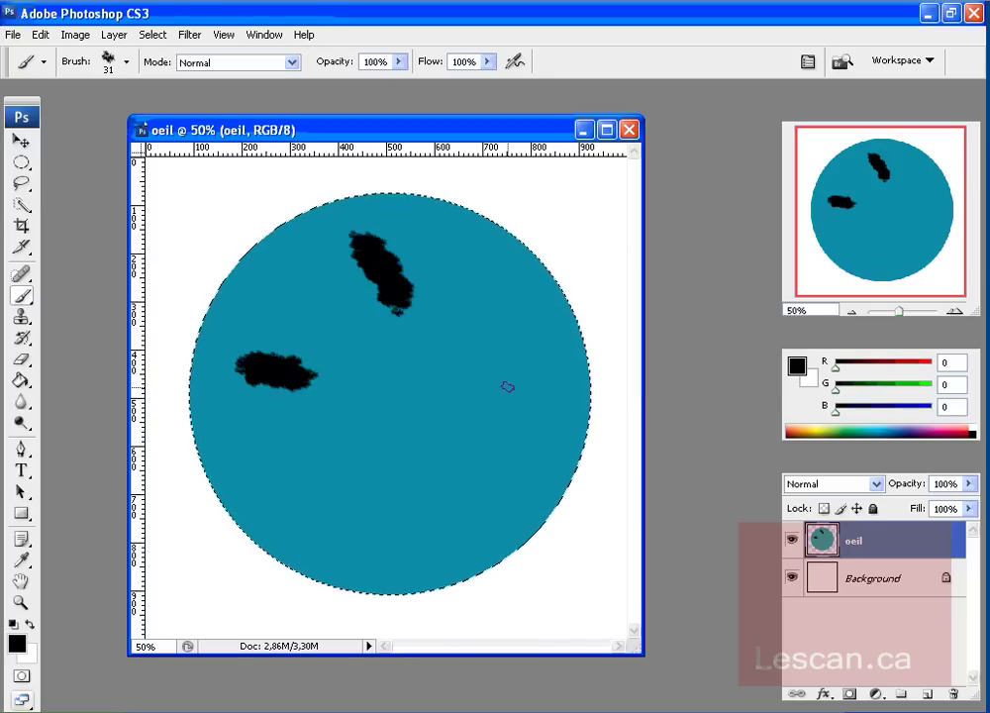
pyautogui.moveTo(508, 389); pyautogui.dragTo(447, 386)
pyautogui.moveTo(256, 482); pyautogui.dragTo(336, 431)
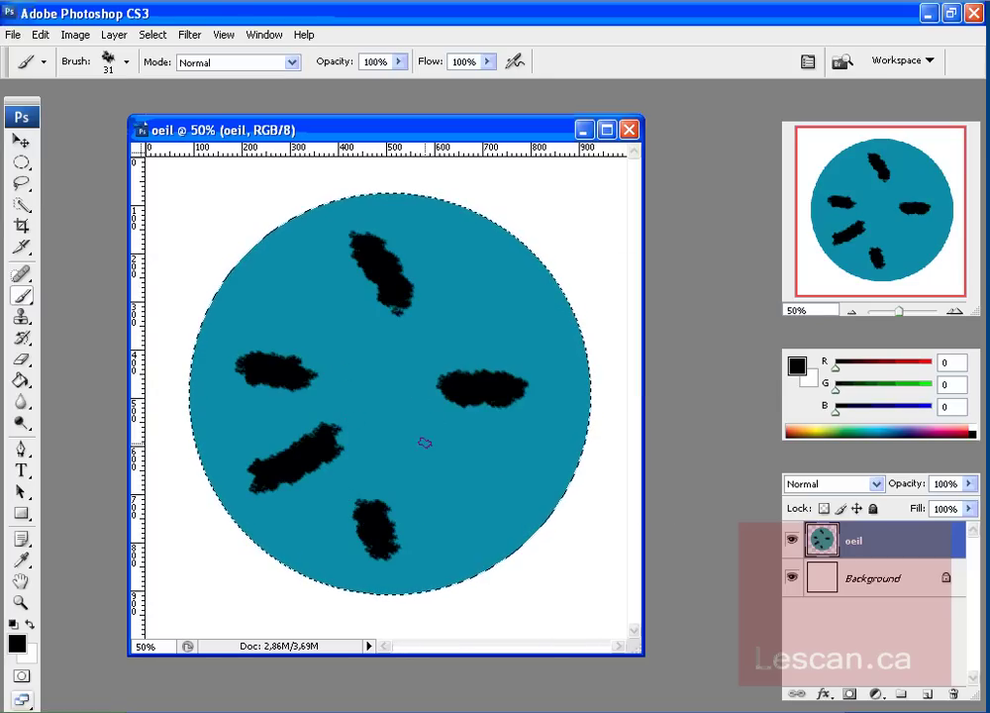
pyautogui.moveTo(435, 457); pyautogui.dragTo(515, 497)
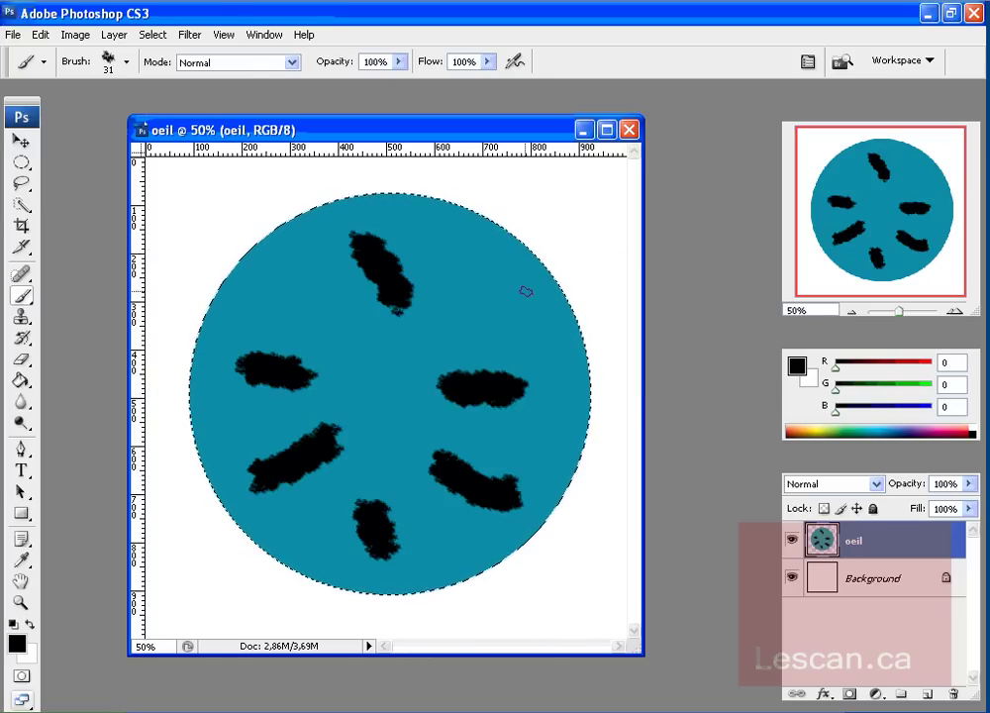
# Paint white radial strokes between and over the black ones inside the circle.
pyautogui.click(30, 626)
pyautogui.moveTo(248, 327); pyautogui.dragTo(314, 352)
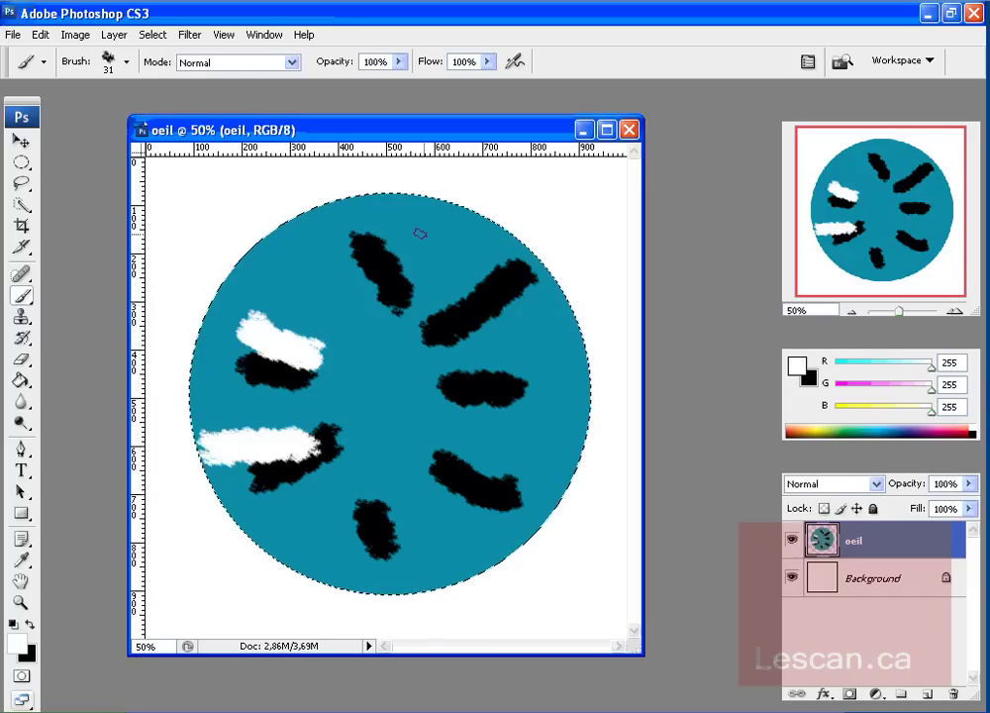
pyautogui.moveTo(460, 216); pyautogui.dragTo(436, 299)
pyautogui.moveTo(505, 388); pyautogui.dragTo(564, 382)
pyautogui.moveTo(460, 475); pyautogui.dragTo(535, 497)
pyautogui.moveTo(456, 499); pyautogui.dragTo(445, 563)
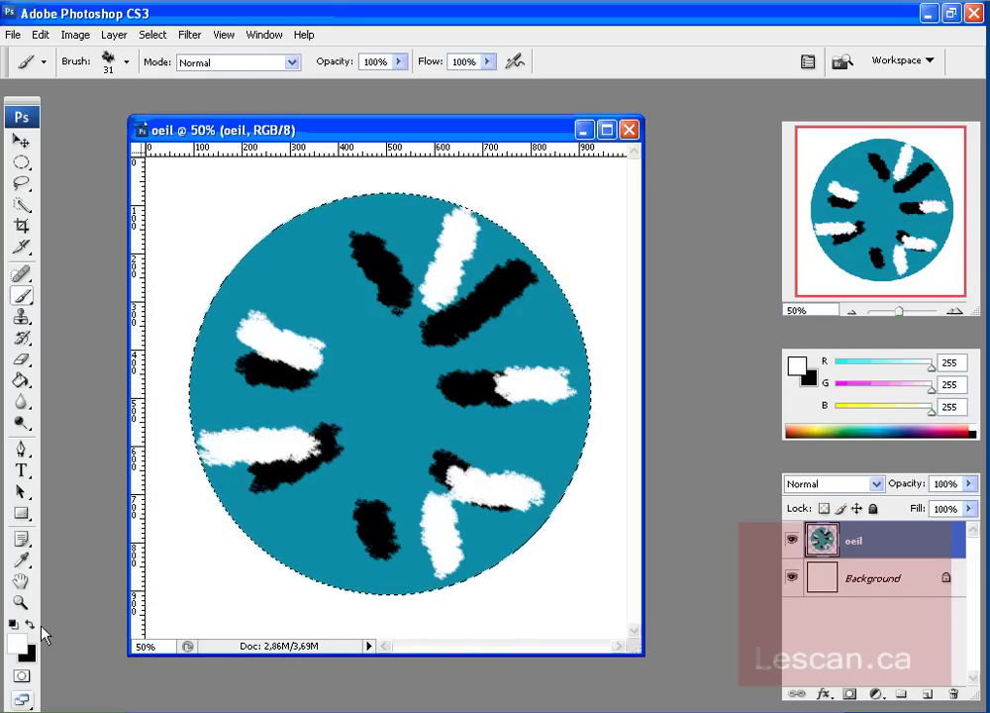
# Sample the circle's blue as foreground with black as background and render Clouds inside the circular selection.
pyautogui.click(21, 561)
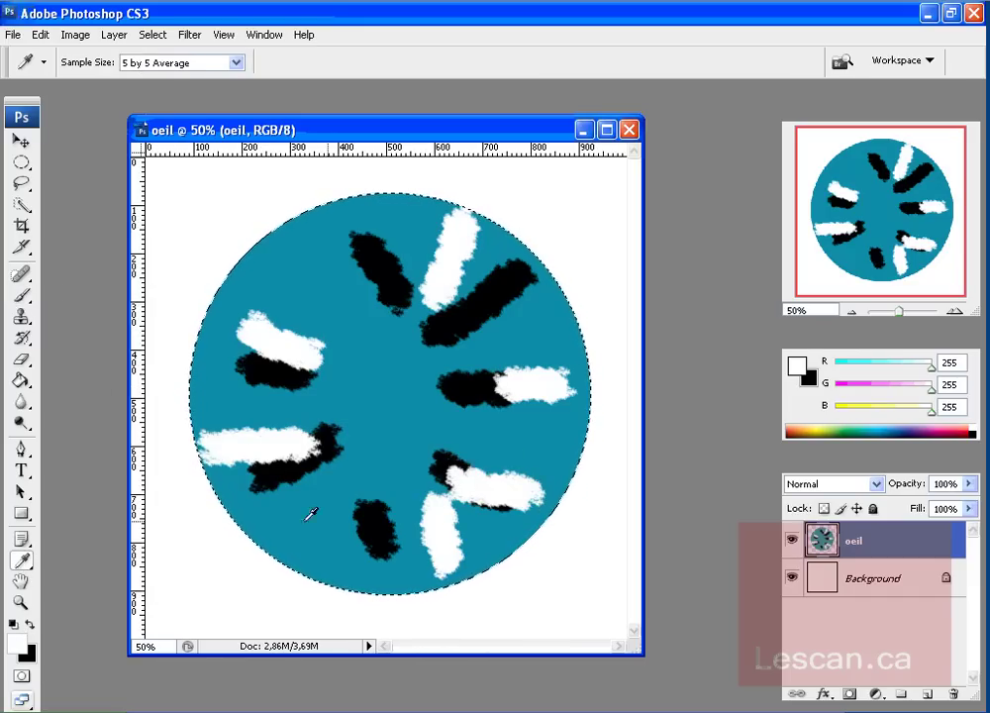
pyautogui.click(317, 513)
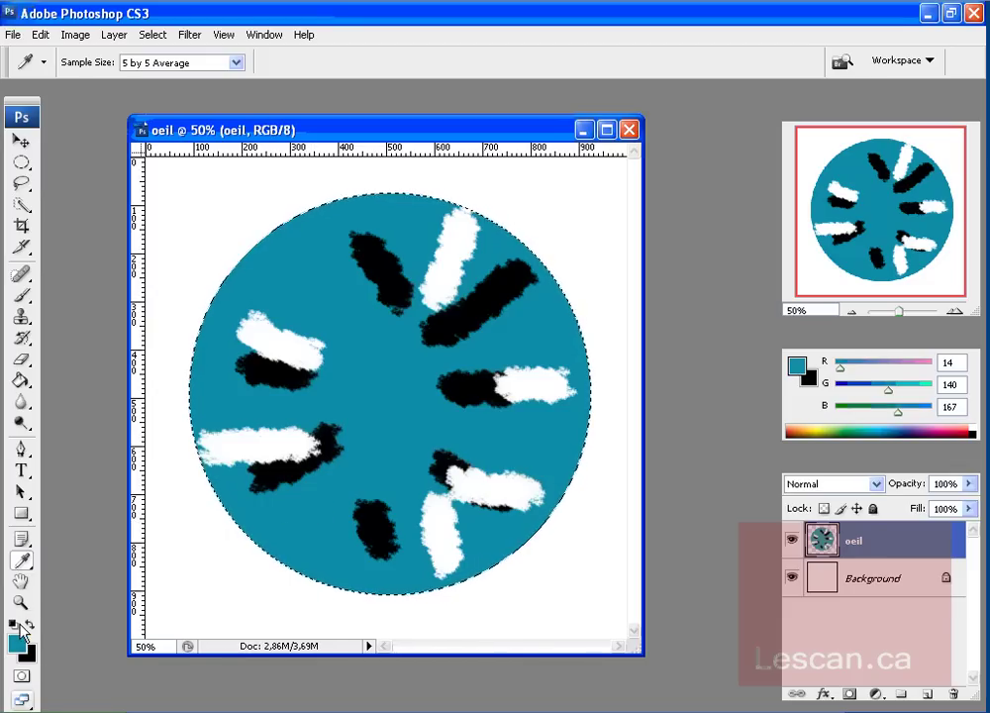
pyautogui.click(14, 626)
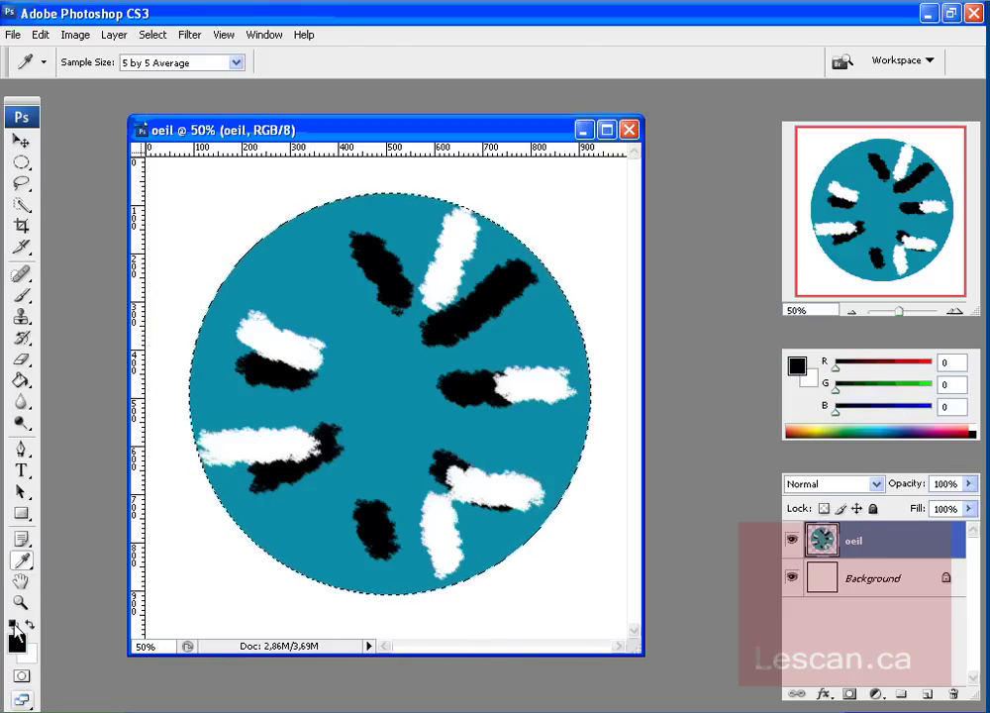
pyautogui.click(30, 625)
pyautogui.click(30, 625)
pyautogui.click(30, 624)
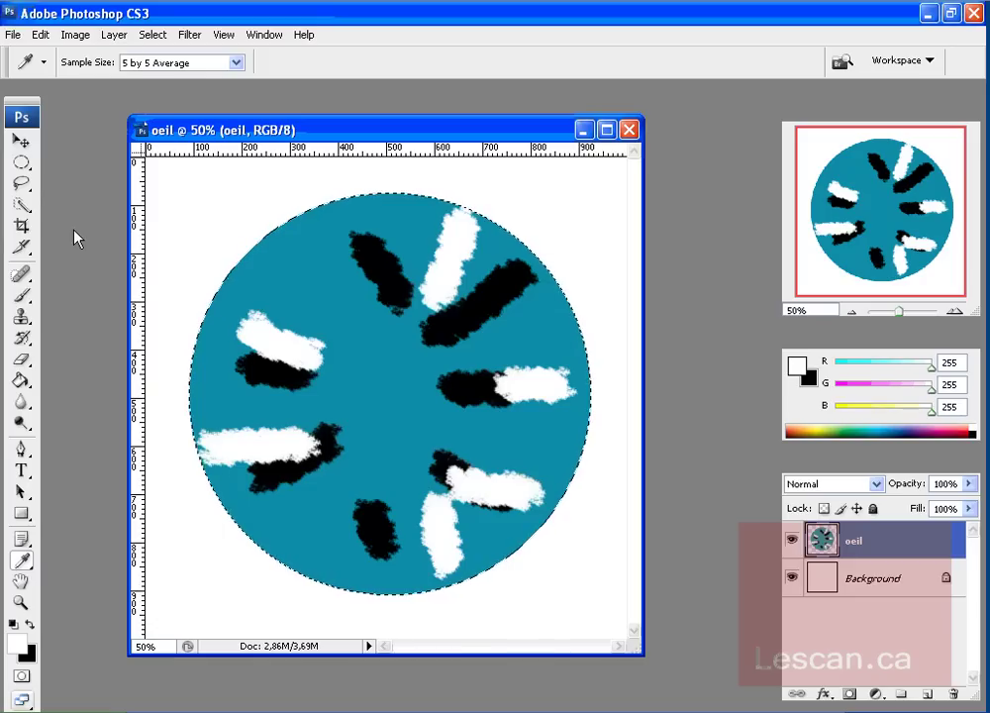
pyautogui.click(302, 527)
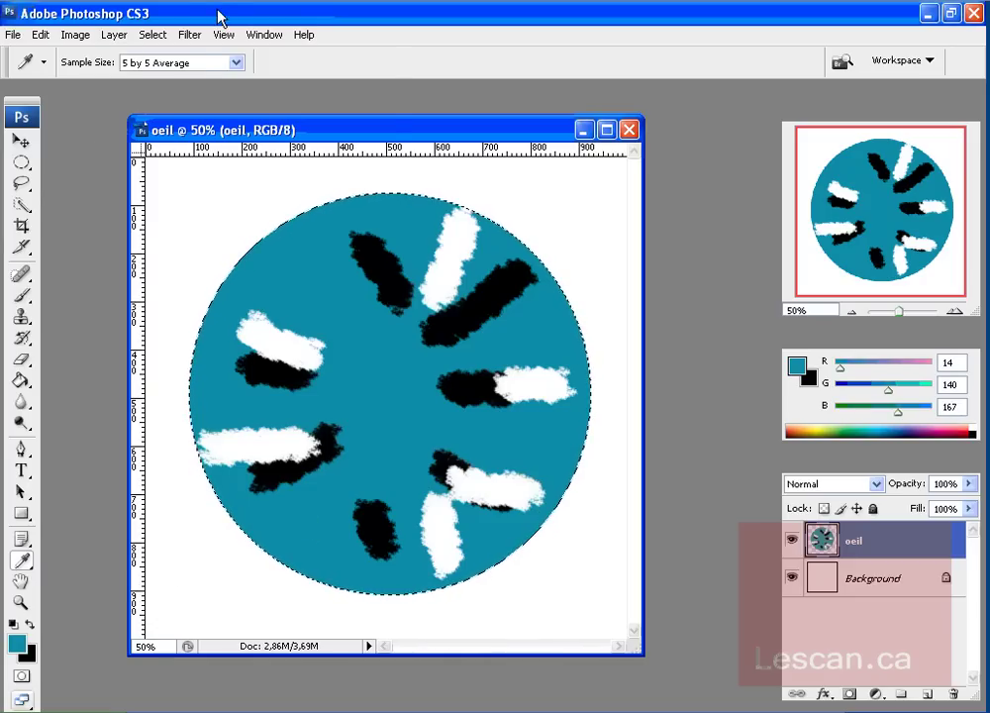
pyautogui.click(189, 35)
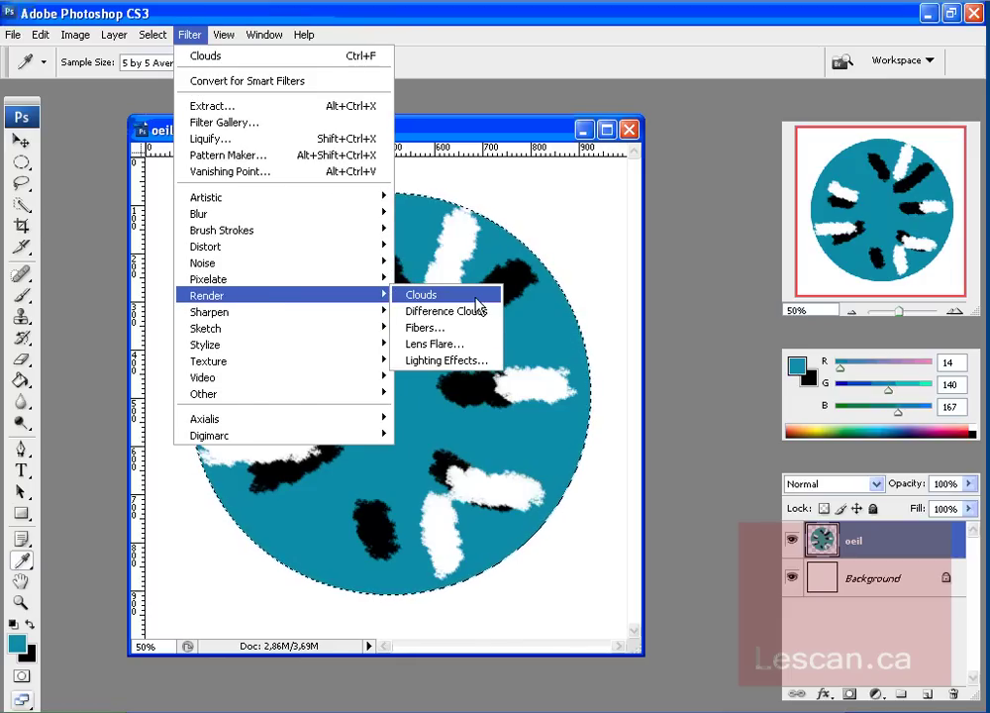
pyautogui.click(478, 299)
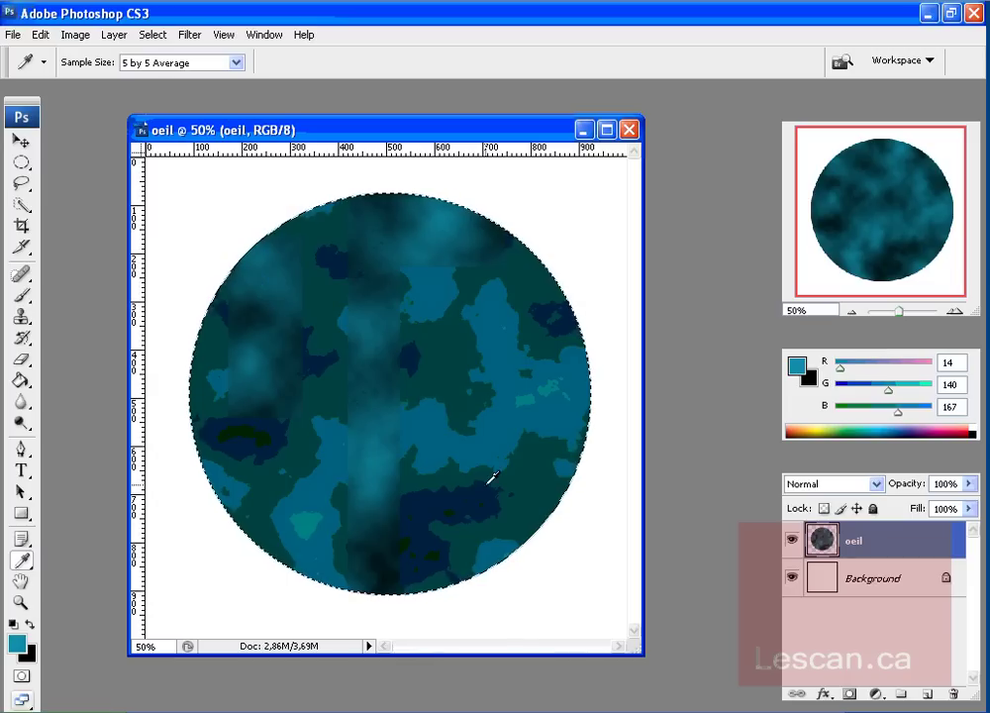
# Set the foreground colour to #0b6b7f with a white background and render Clouds inside the circular selection.
pyautogui.click(15, 623)
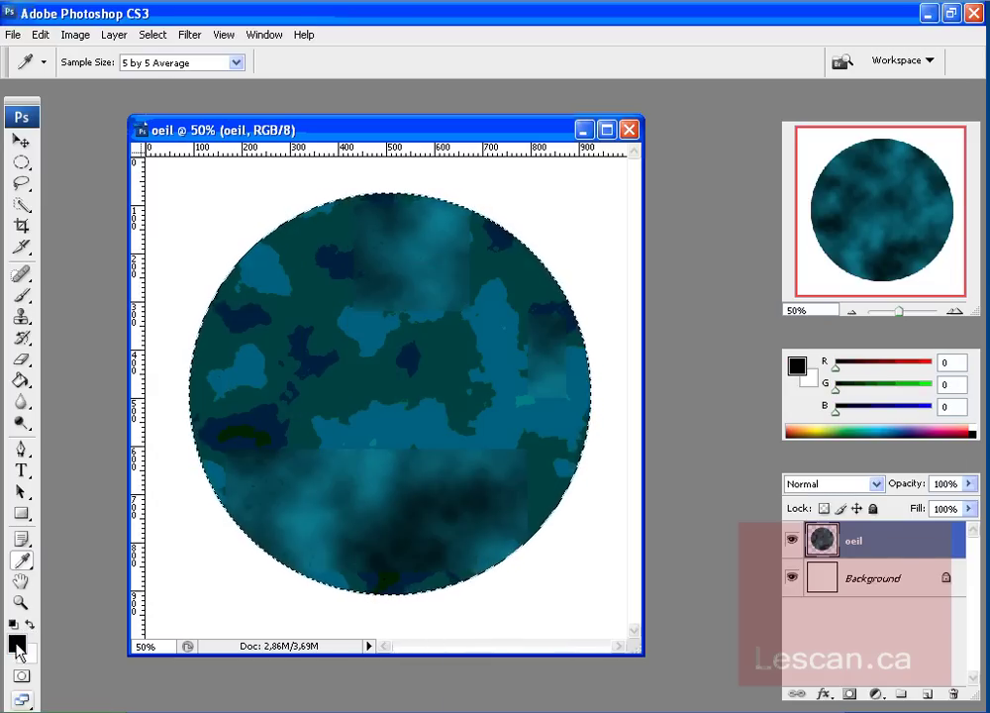
pyautogui.click(17, 643)
pyautogui.click(371, 437)
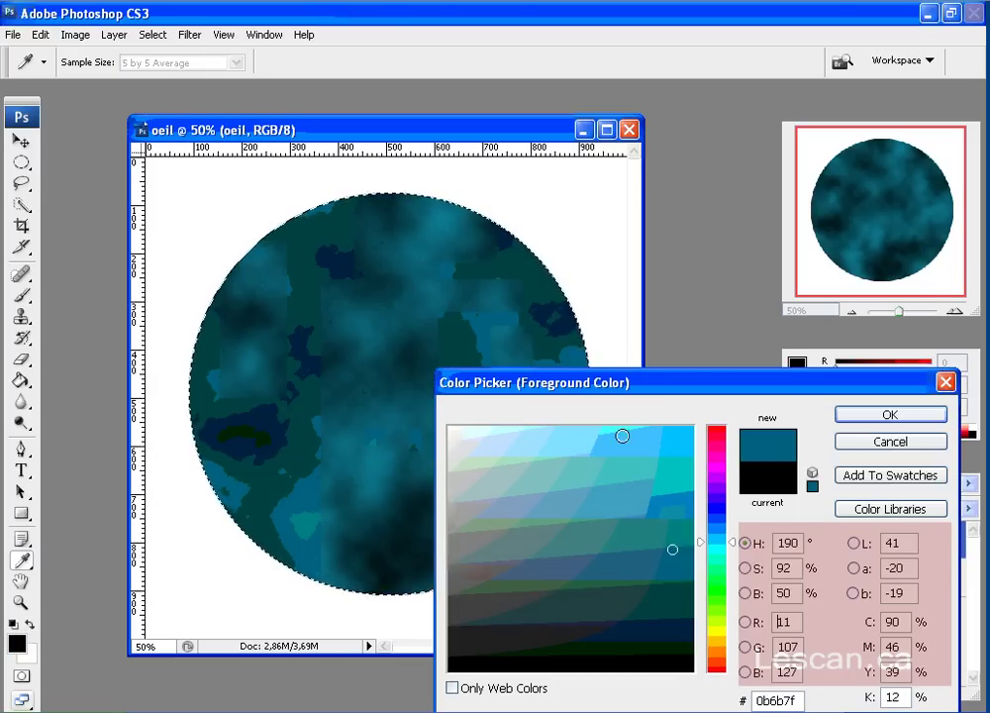
pyautogui.click(861, 415)
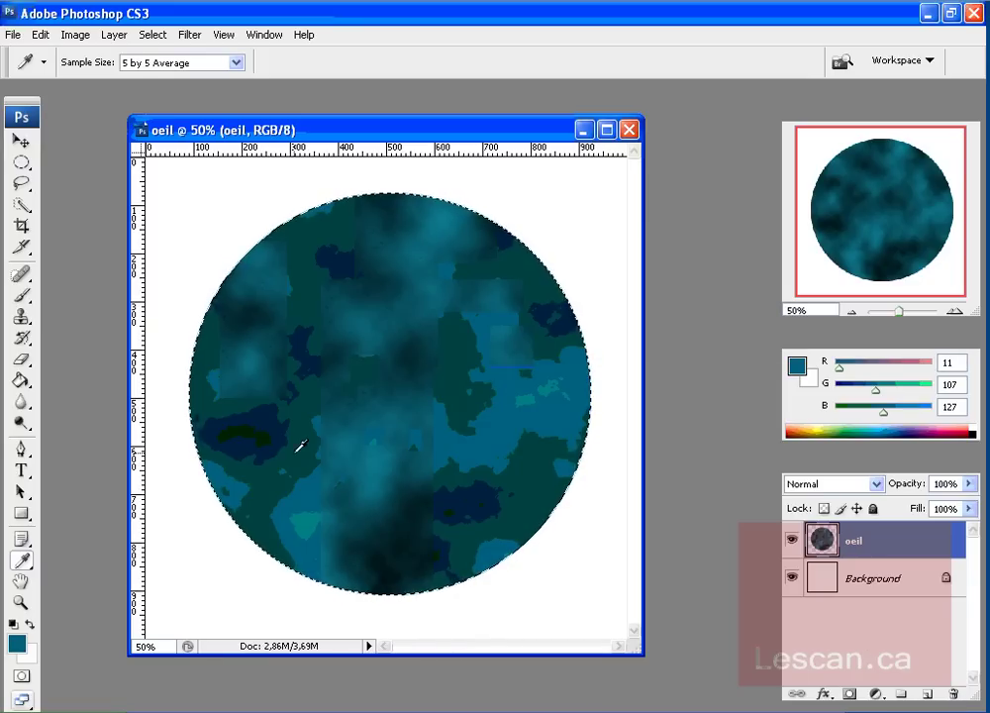
pyautogui.click(190, 35)
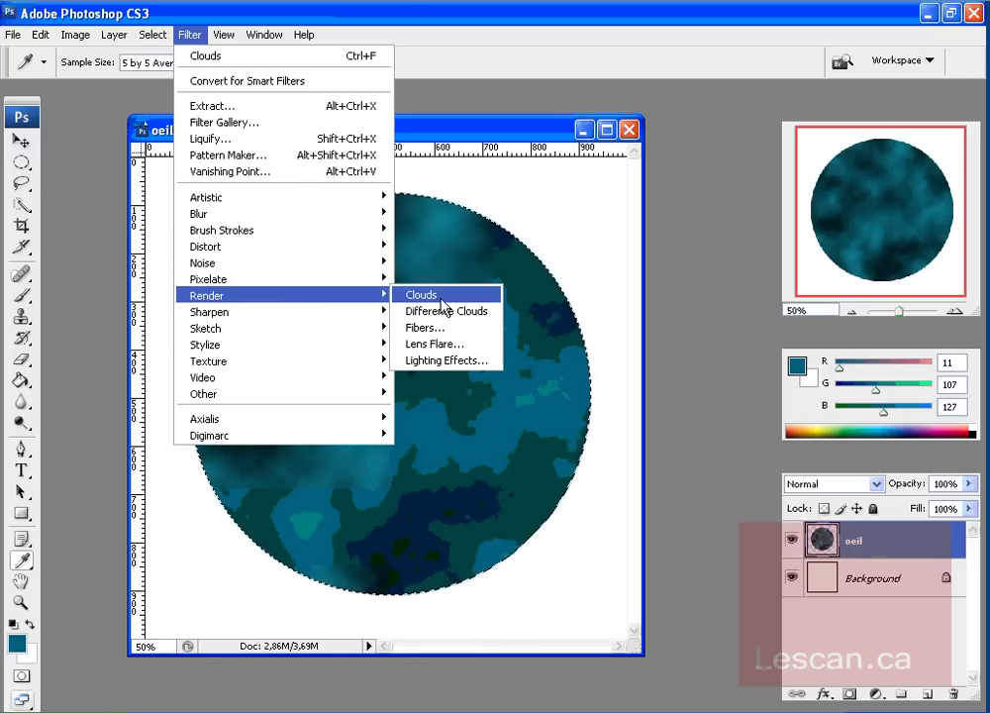
pyautogui.click(443, 297)
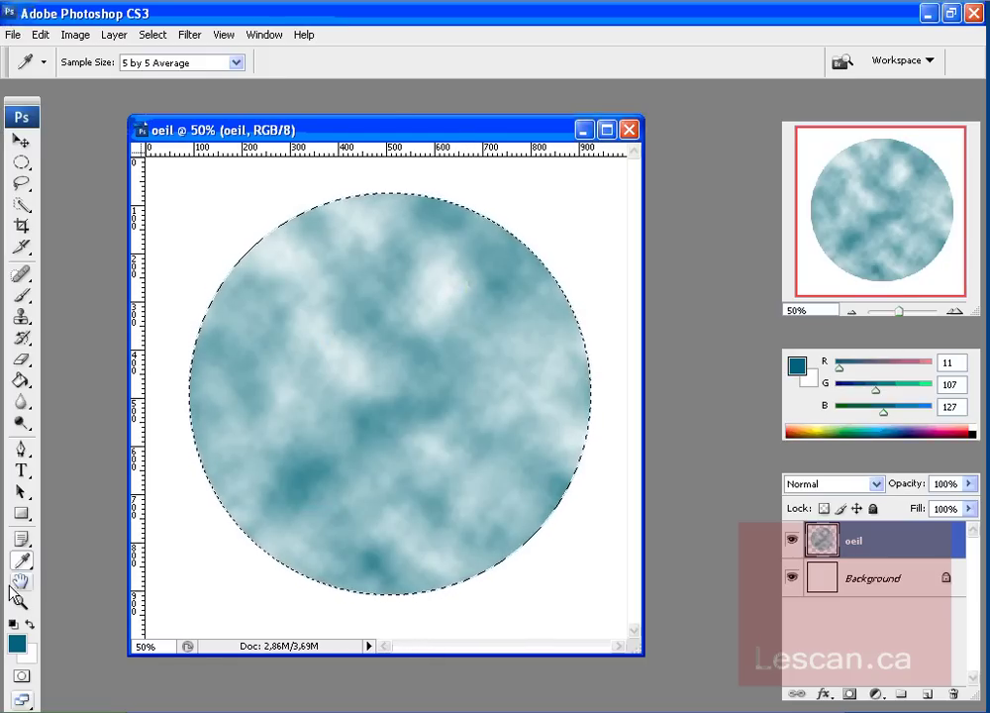
# Paint six dark teal radial strokes around the clouded circle with the 31 px brush.
pyautogui.click(21, 296)
pyautogui.moveTo(246, 305)
pyautogui.mouseDown()
pyautogui.moveTo(298, 359)
pyautogui.moveTo(345, 362)
pyautogui.mouseUp()
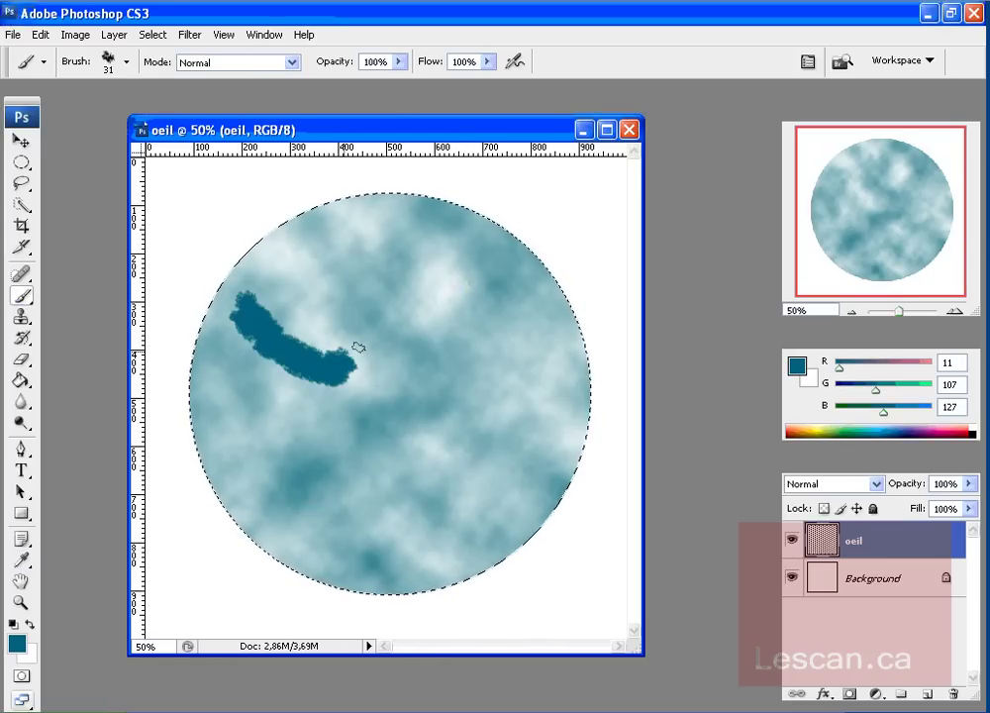
pyautogui.moveTo(515, 275); pyautogui.dragTo(443, 375)
pyautogui.moveTo(358, 210); pyautogui.dragTo(381, 289)
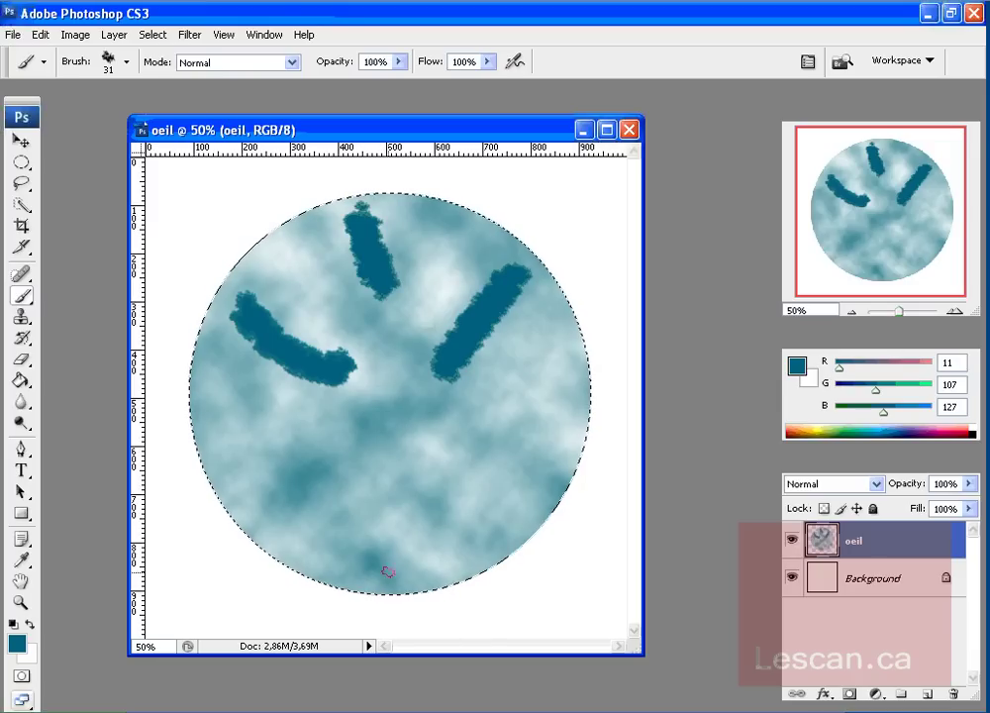
pyautogui.moveTo(387, 572); pyautogui.dragTo(404, 475)
pyautogui.moveTo(239, 475); pyautogui.dragTo(307, 438)
pyautogui.moveTo(460, 414); pyautogui.dragTo(550, 453)
# Switch the foreground colour to black and paint six short dabs between the teal strokes near the circle's edge.
pyautogui.click(14, 624)
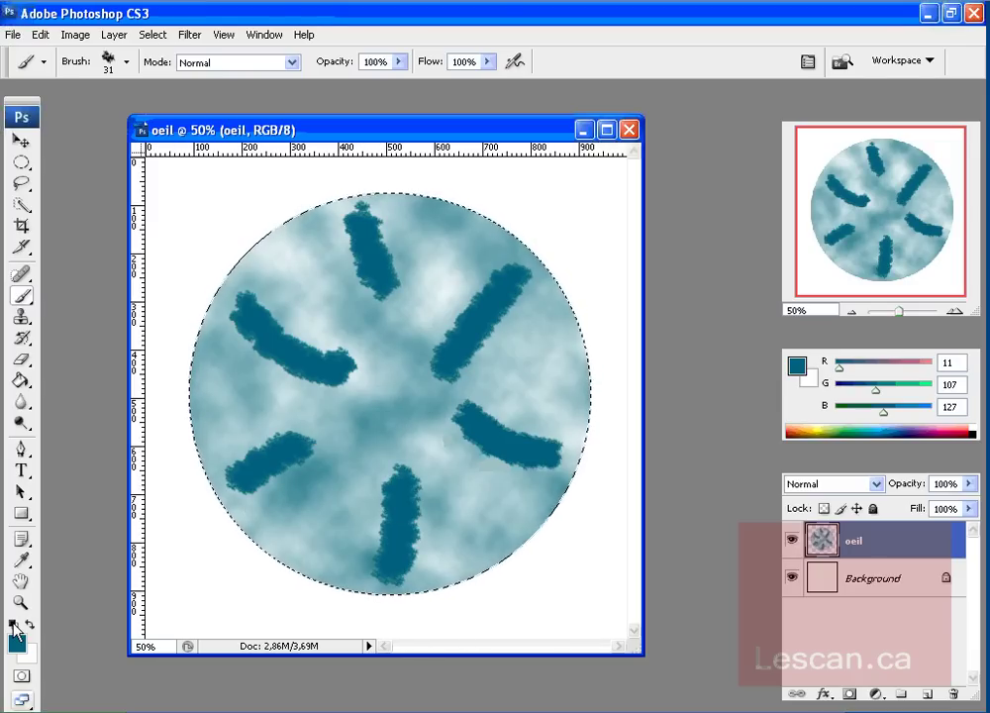
pyautogui.click(302, 522)
pyautogui.click(244, 423)
pyautogui.click(312, 267)
pyautogui.click(472, 241)
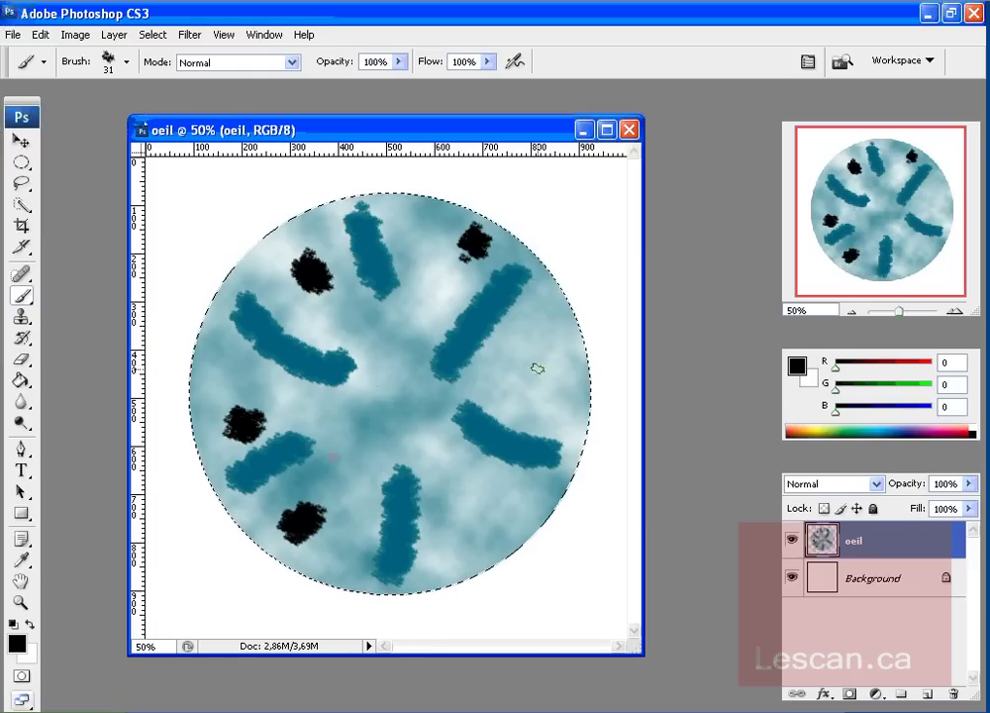
pyautogui.click(533, 370)
pyautogui.click(483, 512)
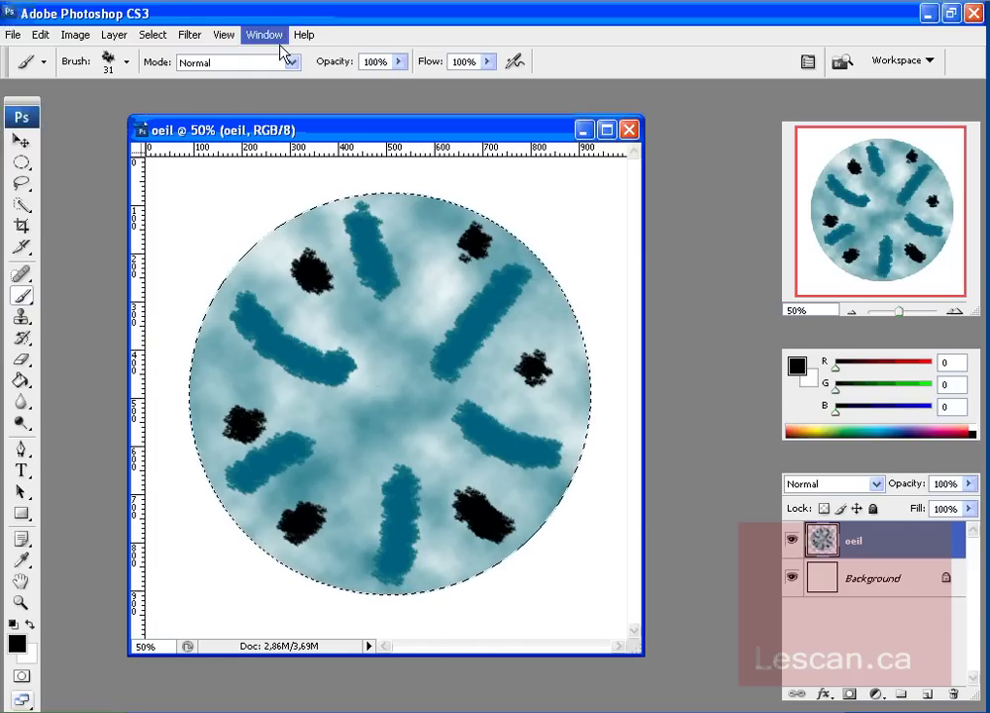
# Add 35,39% monochromatic Gaussian noise to the painted circle on the oeil layer.
pyautogui.click(188, 34)
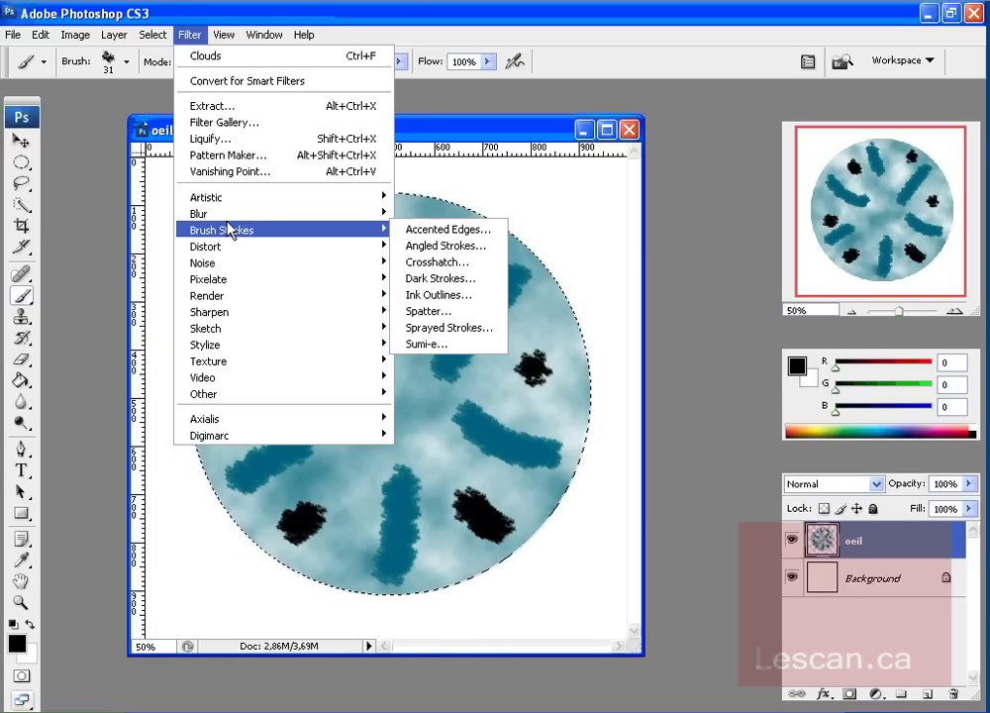
pyautogui.moveTo(229, 269)
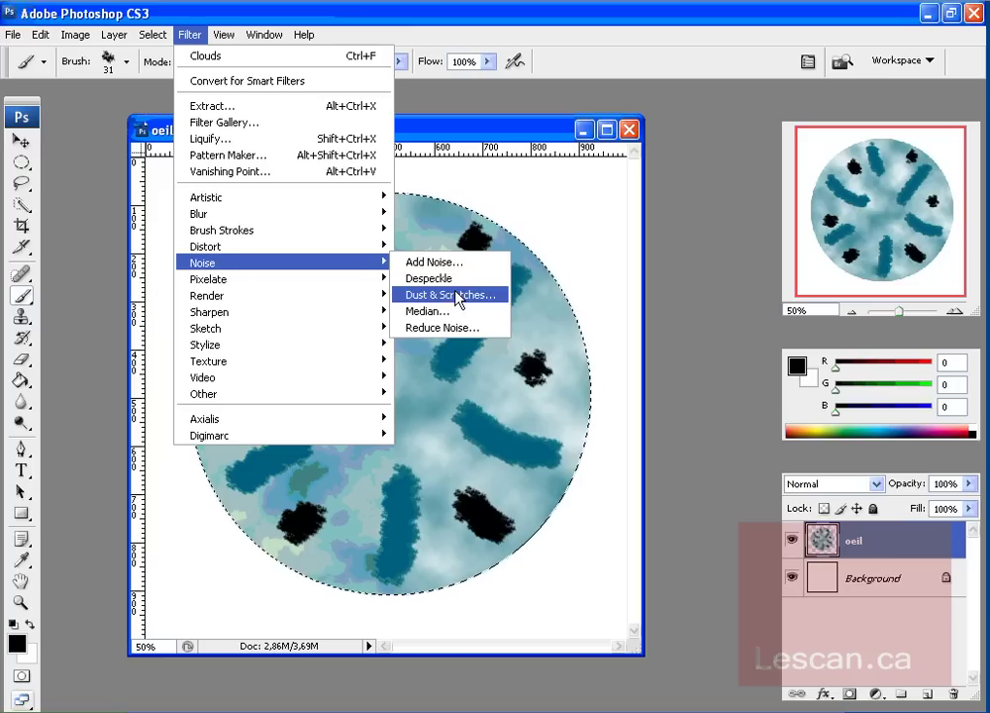
pyautogui.click(445, 262)
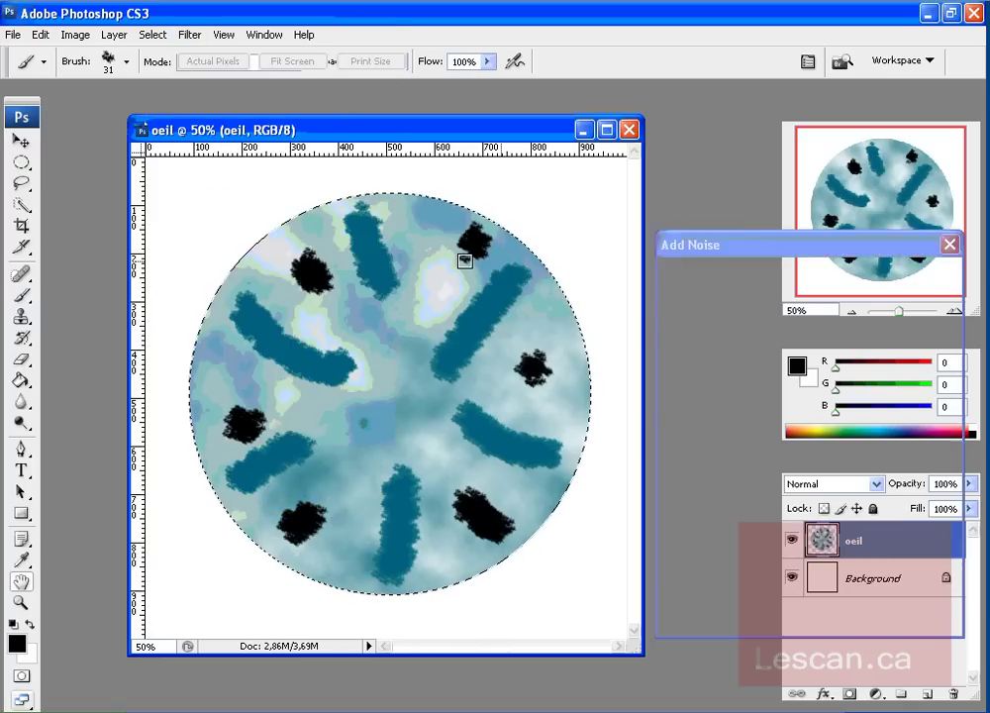
pyautogui.moveTo(677, 534); pyautogui.dragTo(692, 539)
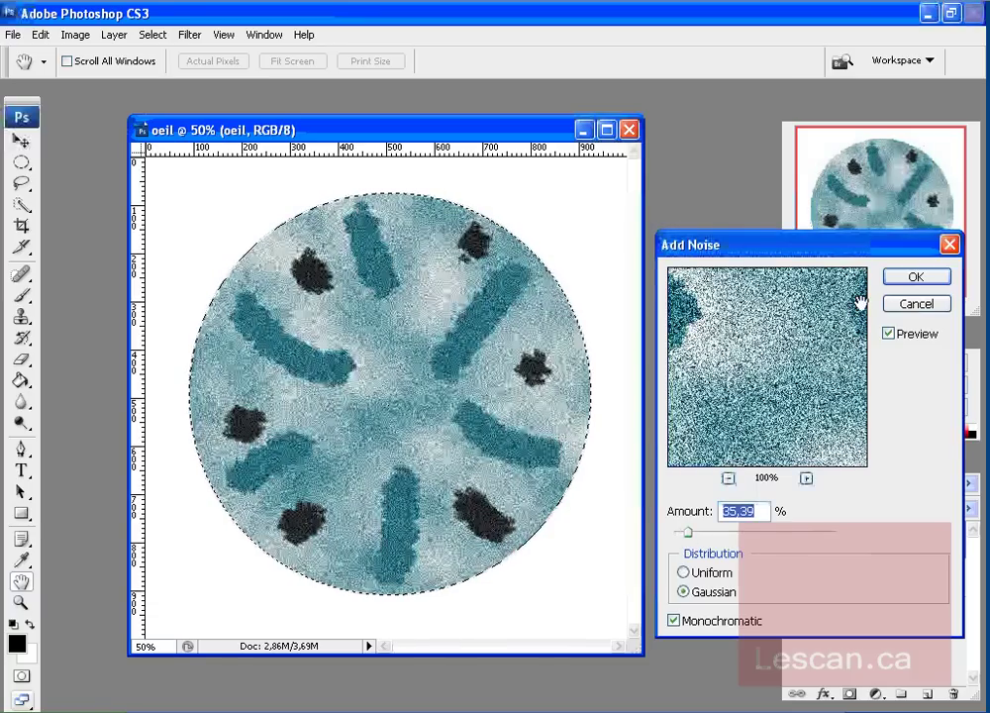
pyautogui.click(916, 278)
pyautogui.press('b')
# Apply a Radial Blur to the noisy circle with the Zoom method, amount 28 and Good quality.
pyautogui.click(189, 35)
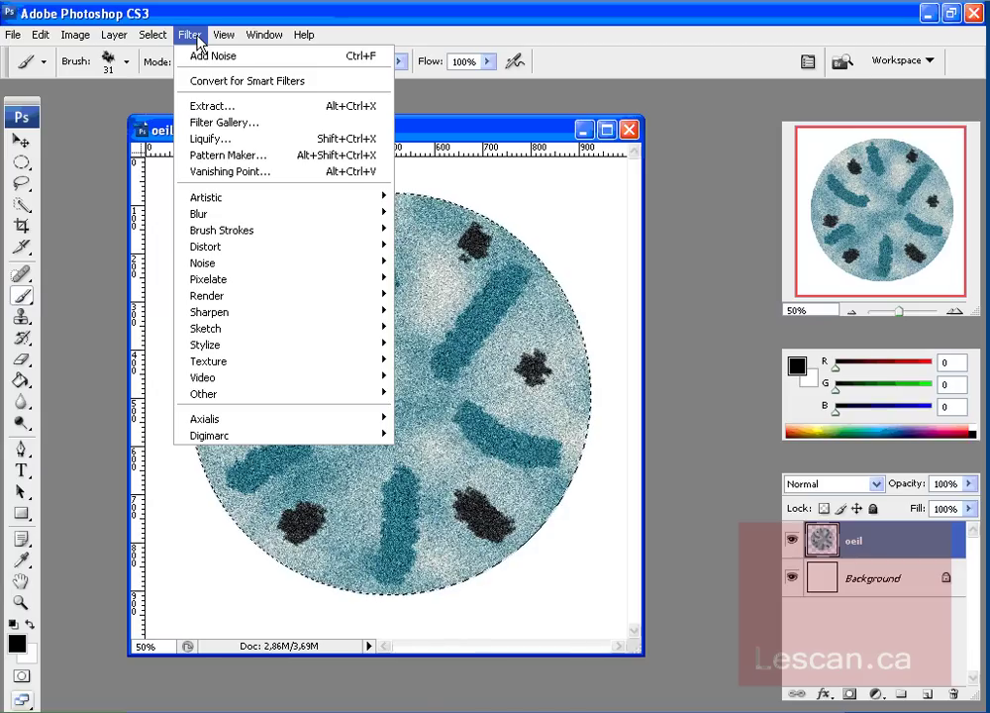
pyautogui.moveTo(205, 226)
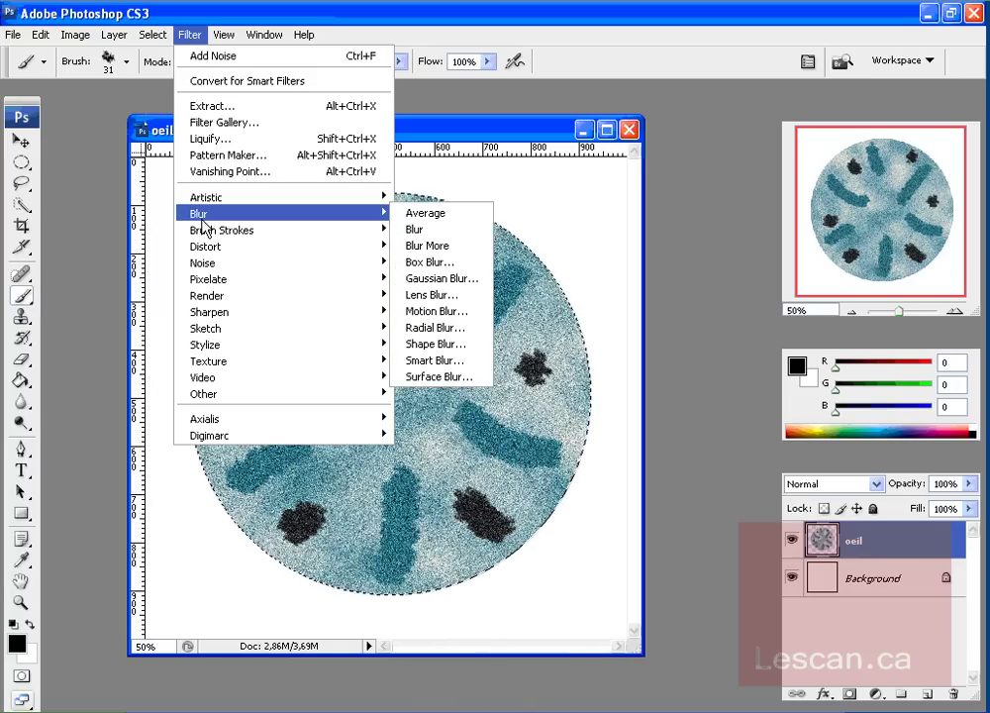
pyautogui.click(436, 327)
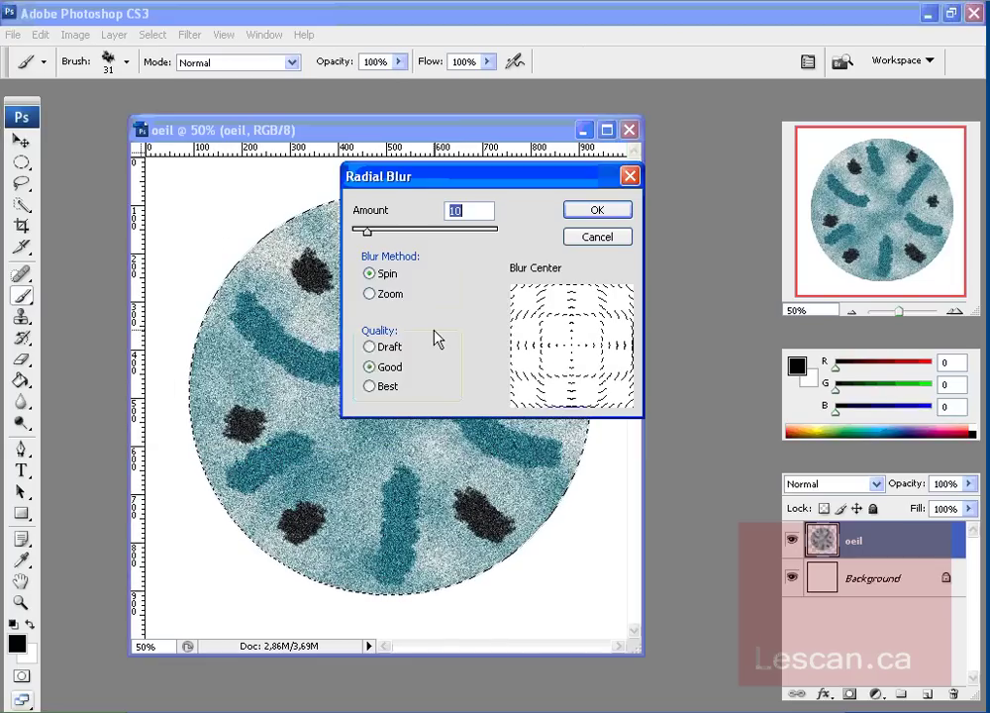
pyautogui.click(370, 294)
pyautogui.moveTo(365, 229); pyautogui.dragTo(396, 233)
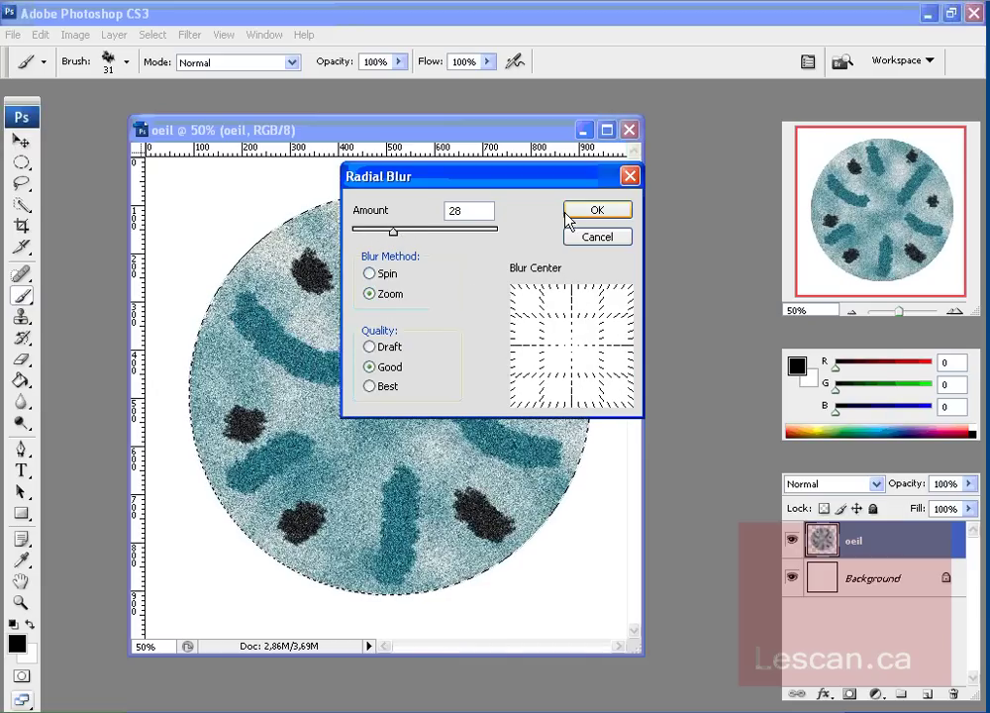
pyautogui.click(596, 210)
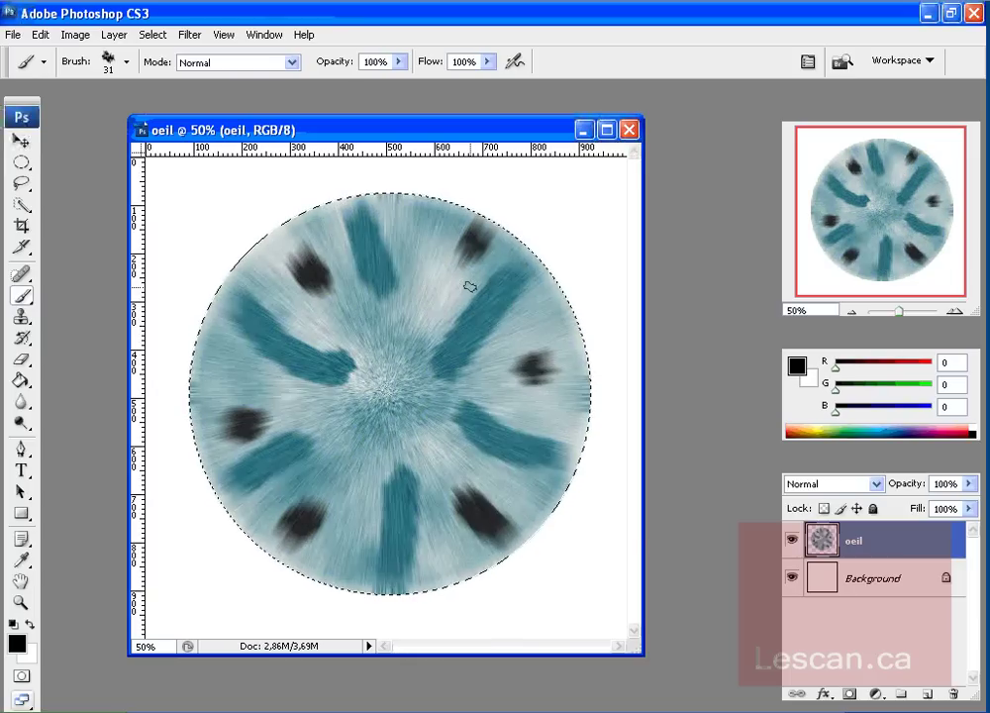
# Add a second pass of 35,39% monochromatic Gaussian noise to the blurred circle.
pyautogui.click(190, 35)
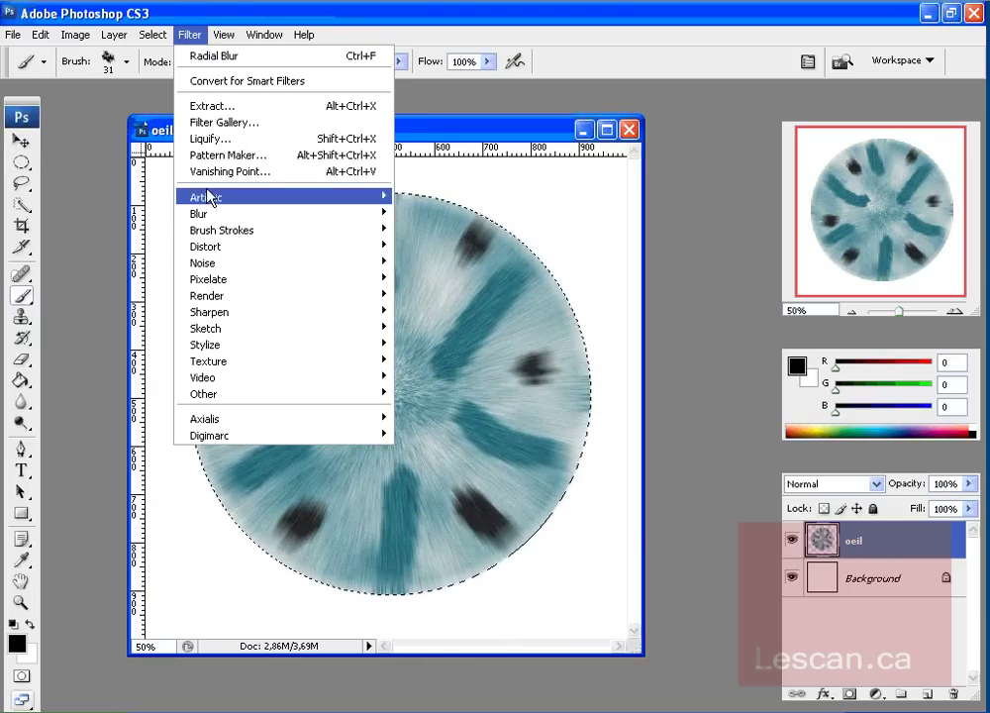
pyautogui.moveTo(212, 262)
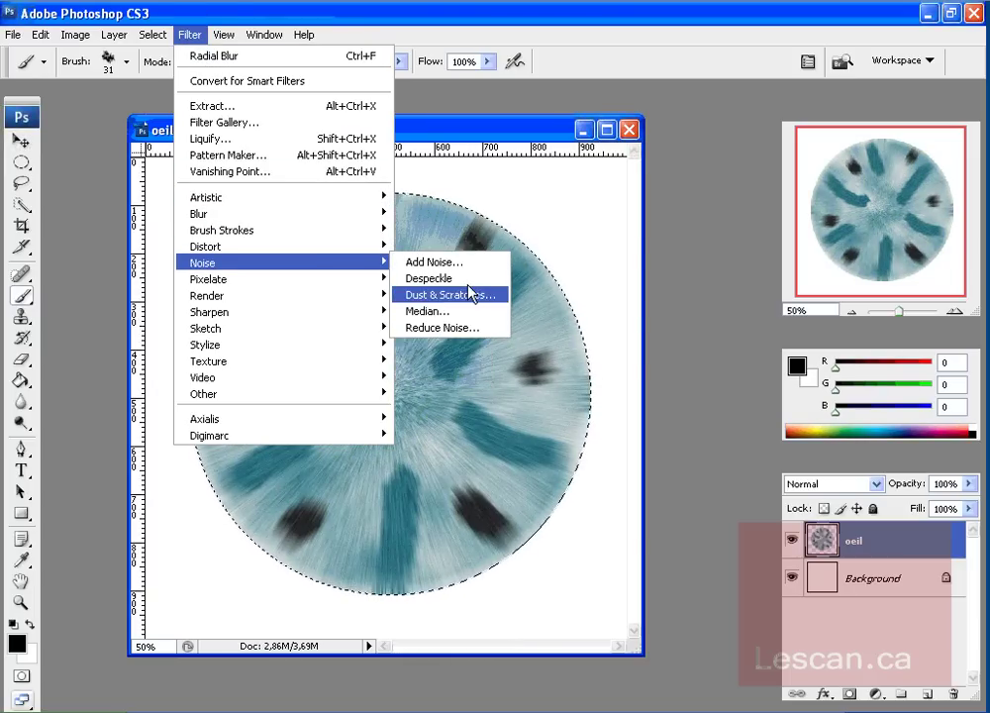
pyautogui.click(455, 261)
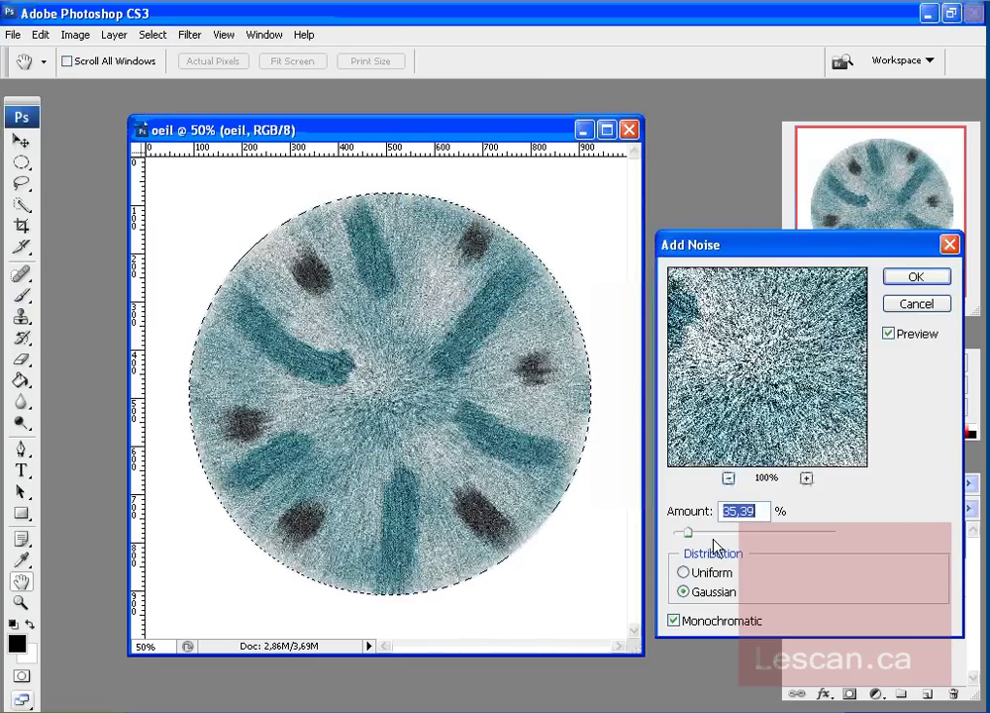
pyautogui.click(901, 280)
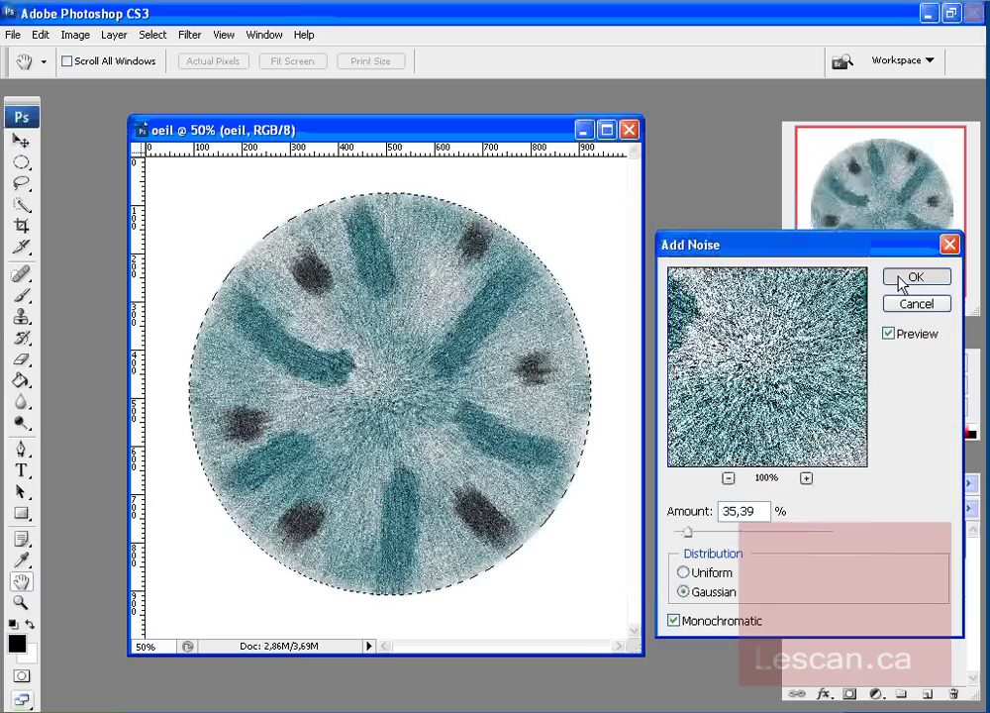
# Apply the Zoom Radial Blur to the circle again with amount 28, switching the quality to Best.
pyautogui.click(189, 37)
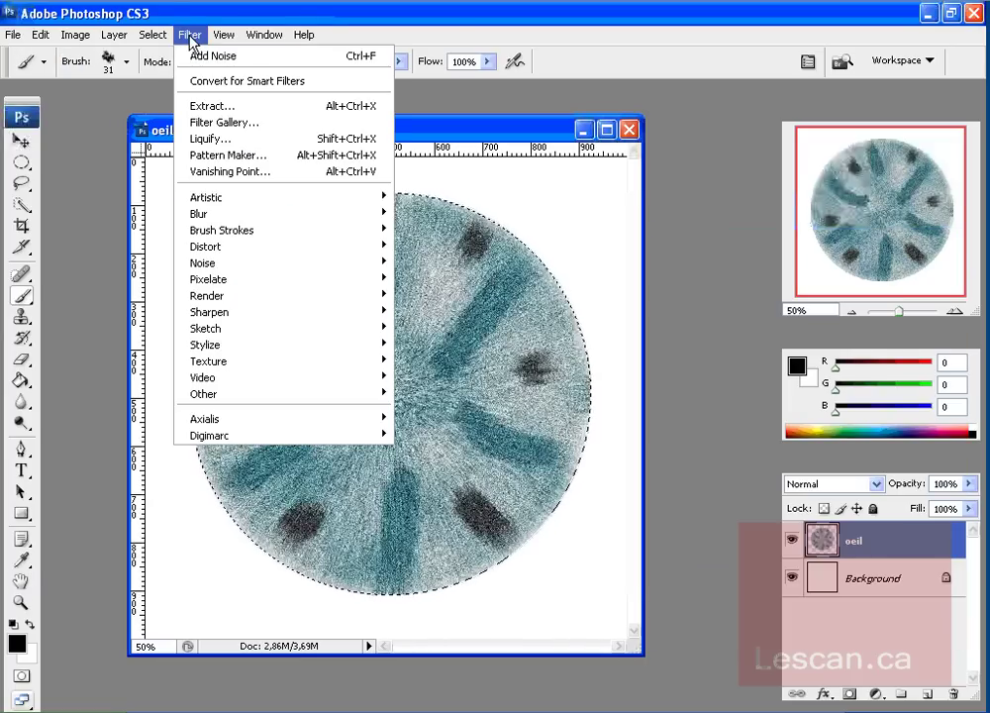
pyautogui.moveTo(371, 219)
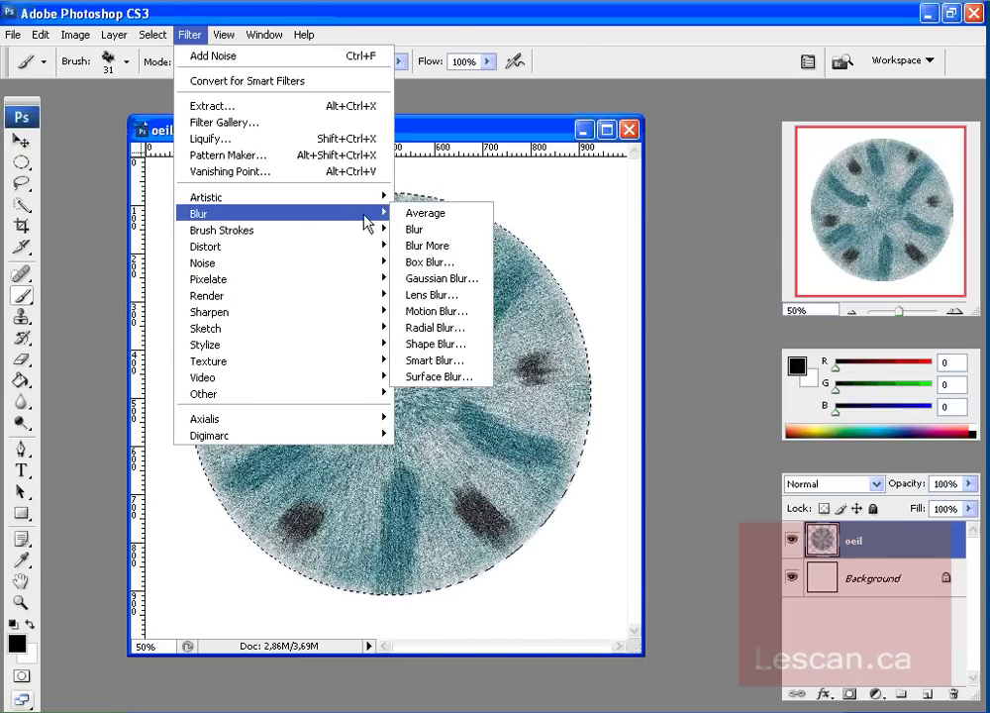
pyautogui.click(454, 334)
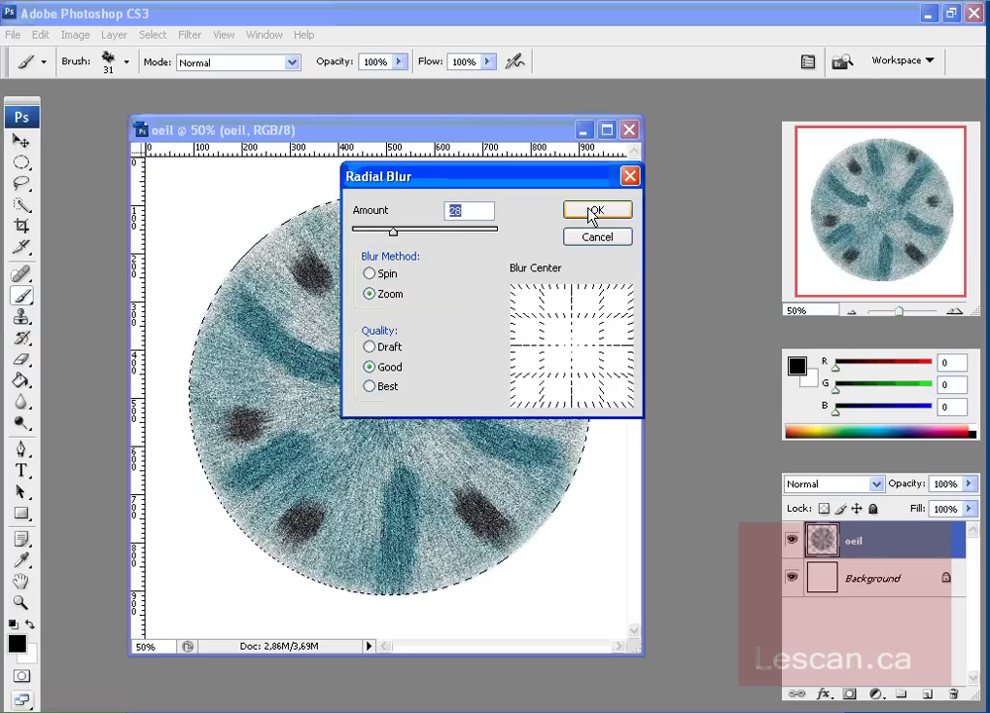
pyautogui.click(370, 386)
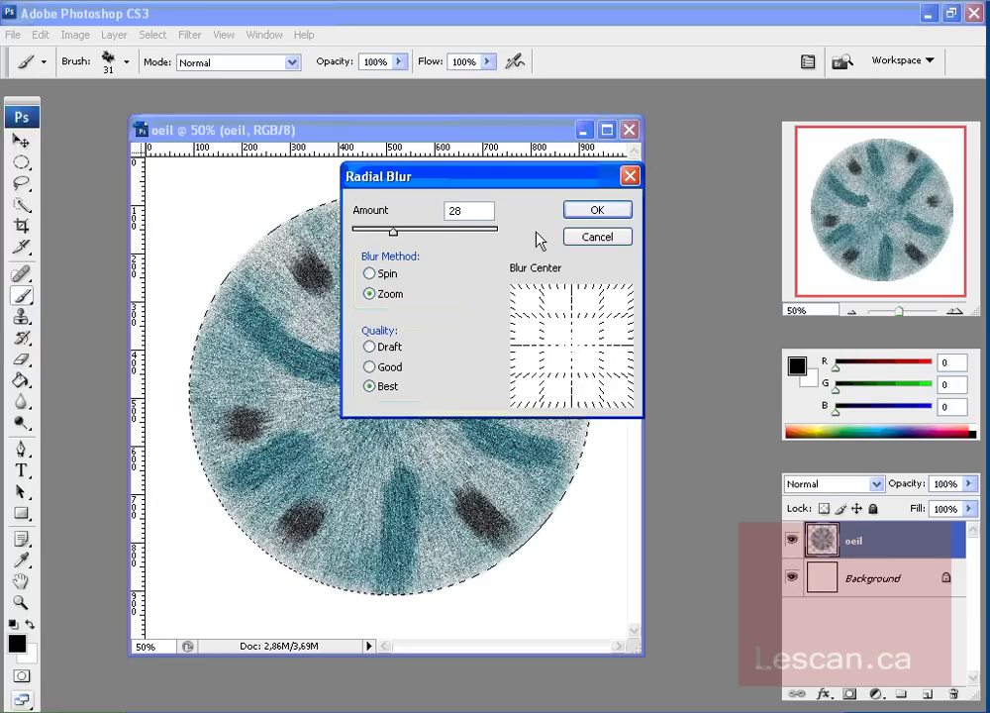
pyautogui.click(594, 211)
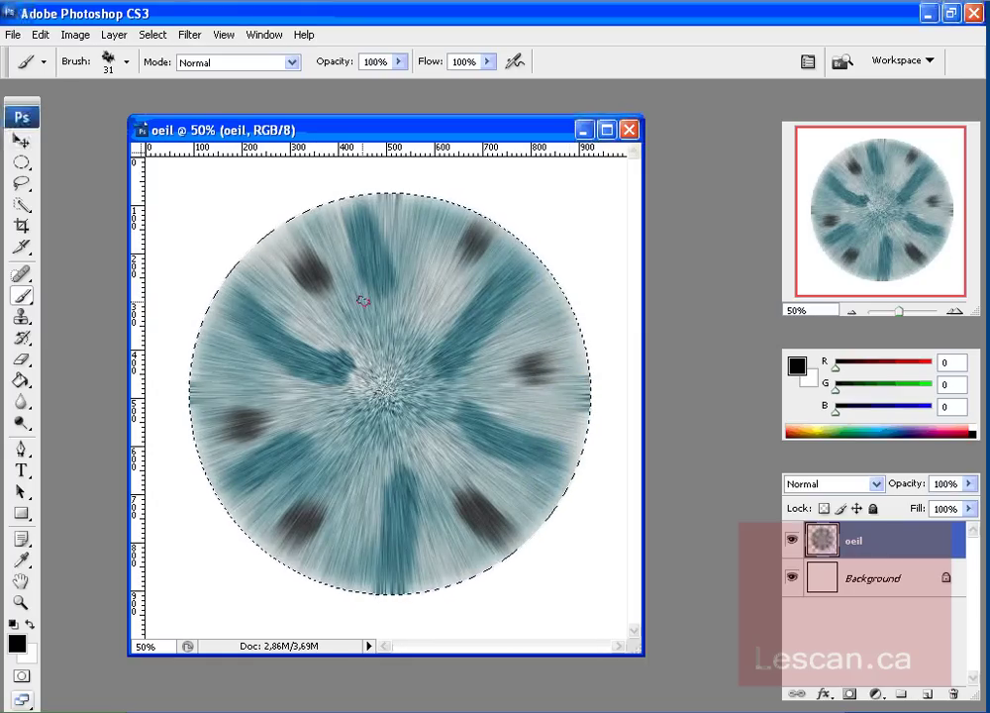
# Deepen the circle's contrast with Levels, setting the RGB input levels to 35, 0,52 and 222.
pyautogui.click(187, 36)
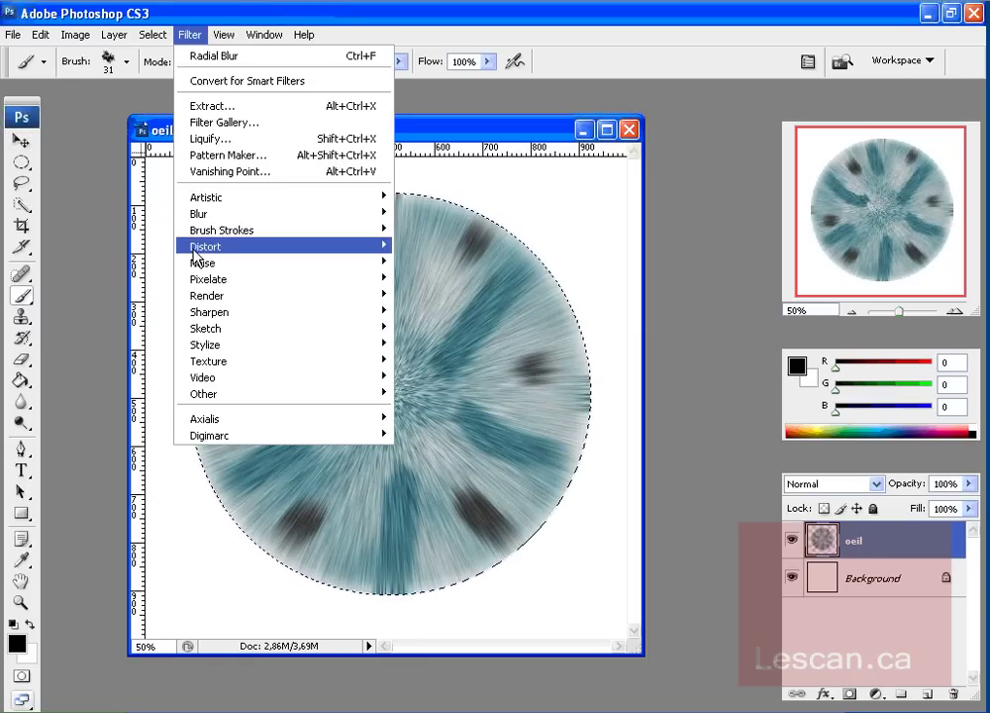
pyautogui.moveTo(78, 40)
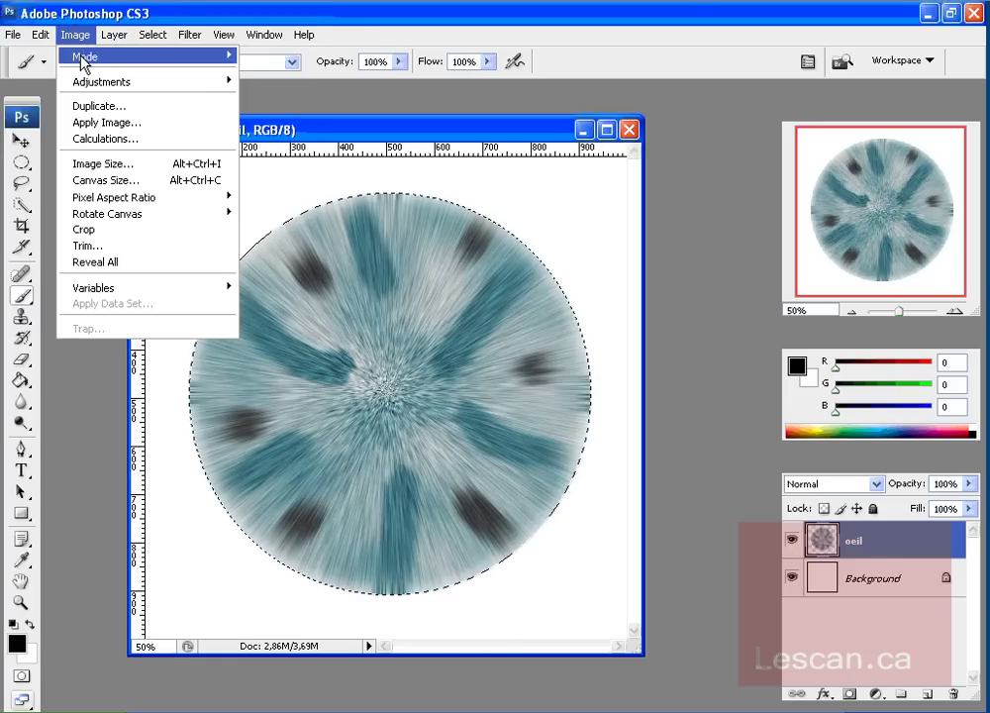
pyautogui.moveTo(81, 83)
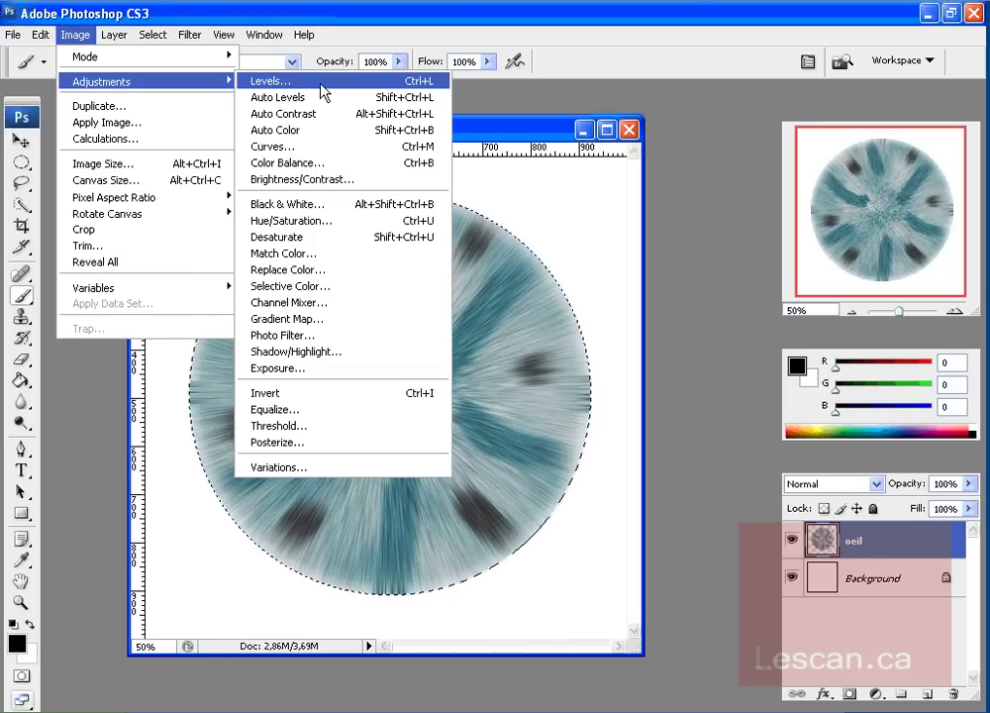
pyautogui.click(251, 85)
pyautogui.moveTo(741, 510); pyautogui.dragTo(811, 115)
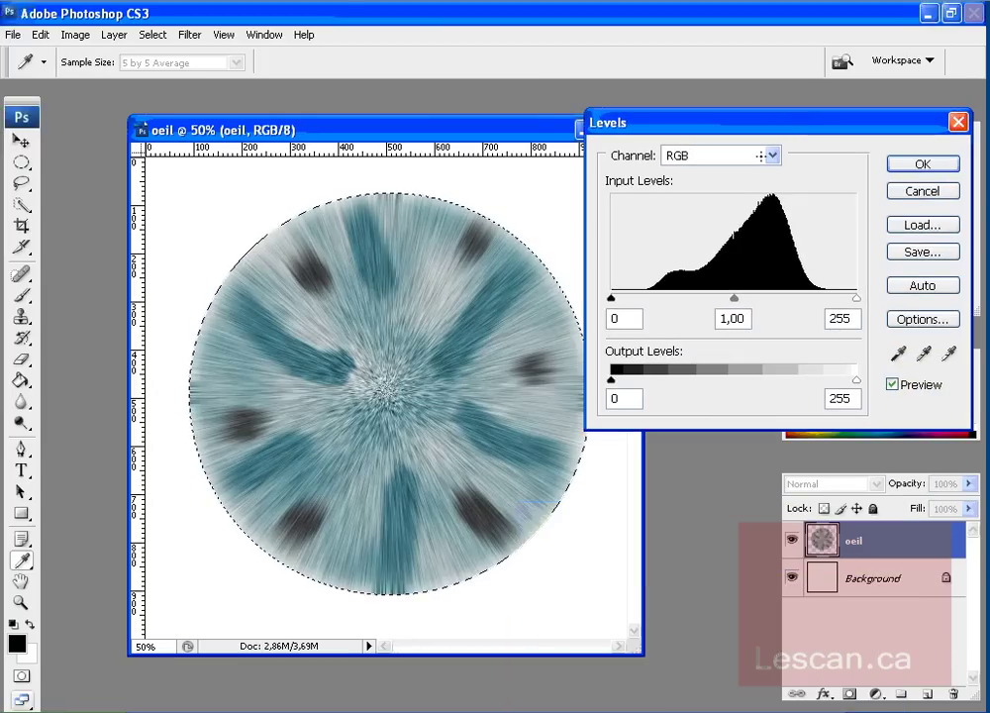
pyautogui.moveTo(615, 301); pyautogui.dragTo(636, 302)
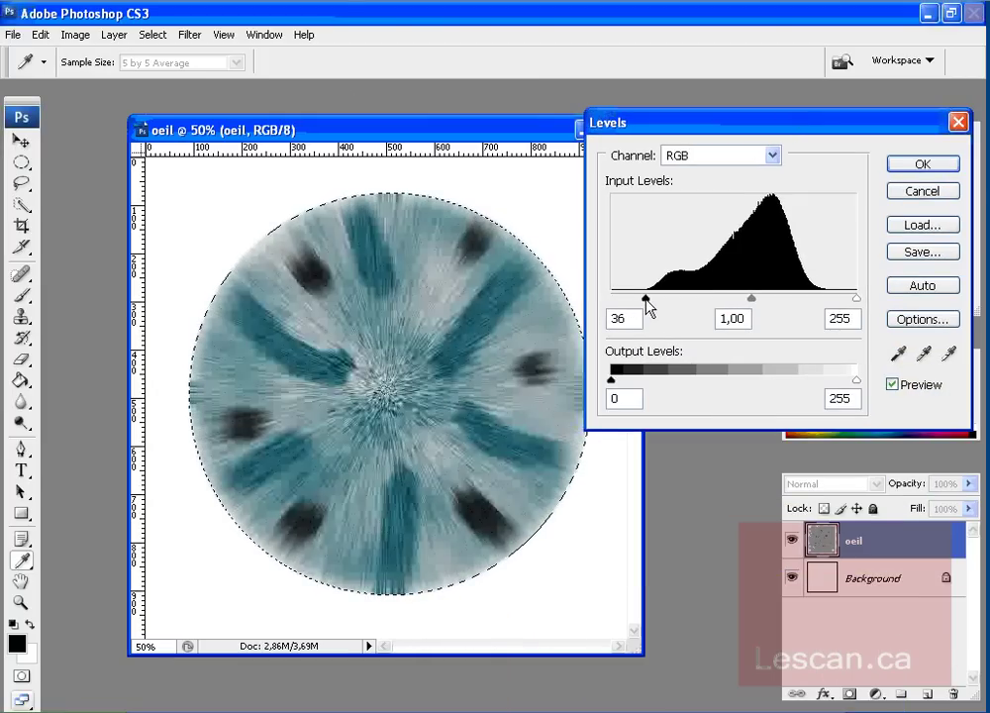
pyautogui.moveTo(857, 298); pyautogui.dragTo(825, 303)
pyautogui.moveTo(735, 300); pyautogui.dragTo(774, 307)
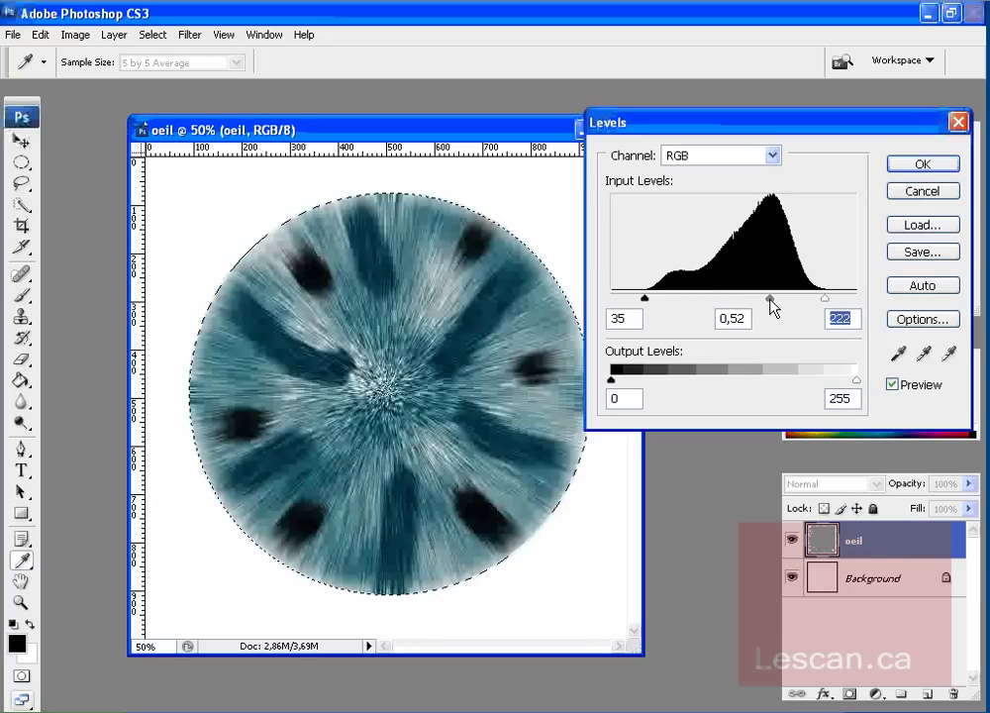
pyautogui.press('Return')
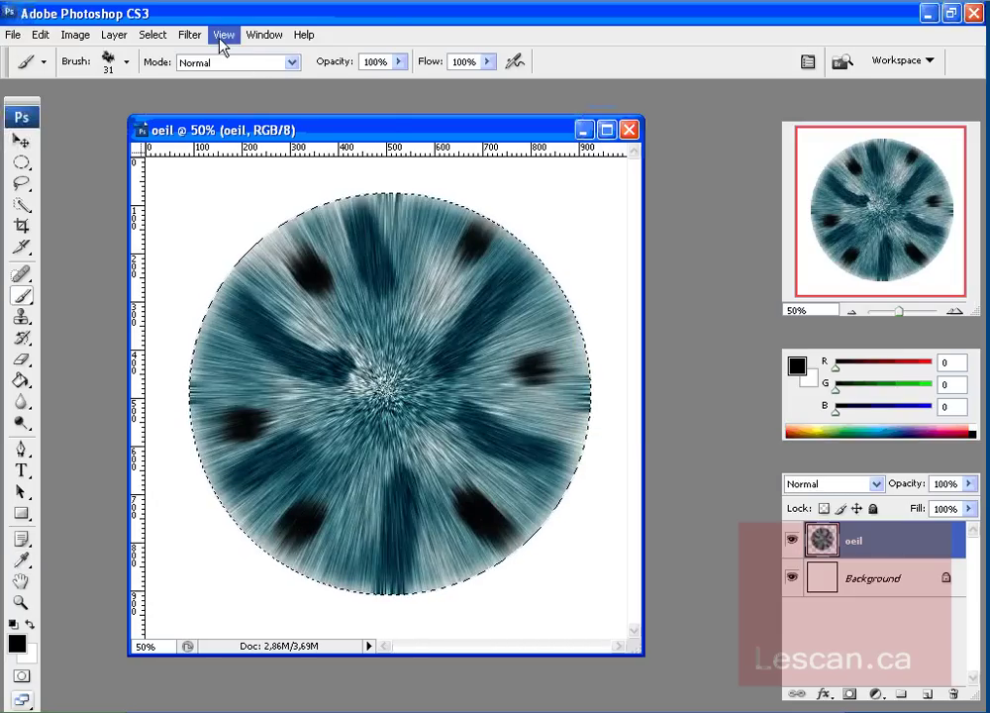
# Add 35,39% monochromatic Gaussian noise to the contrast-adjusted circle.
pyautogui.click(193, 38)
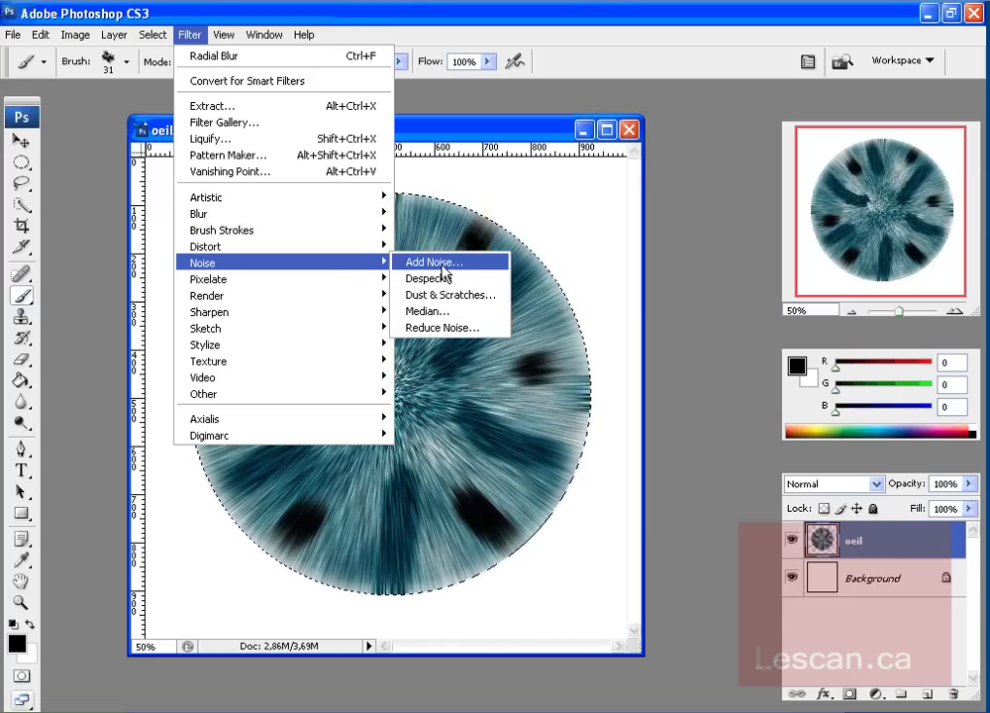
pyautogui.click(435, 262)
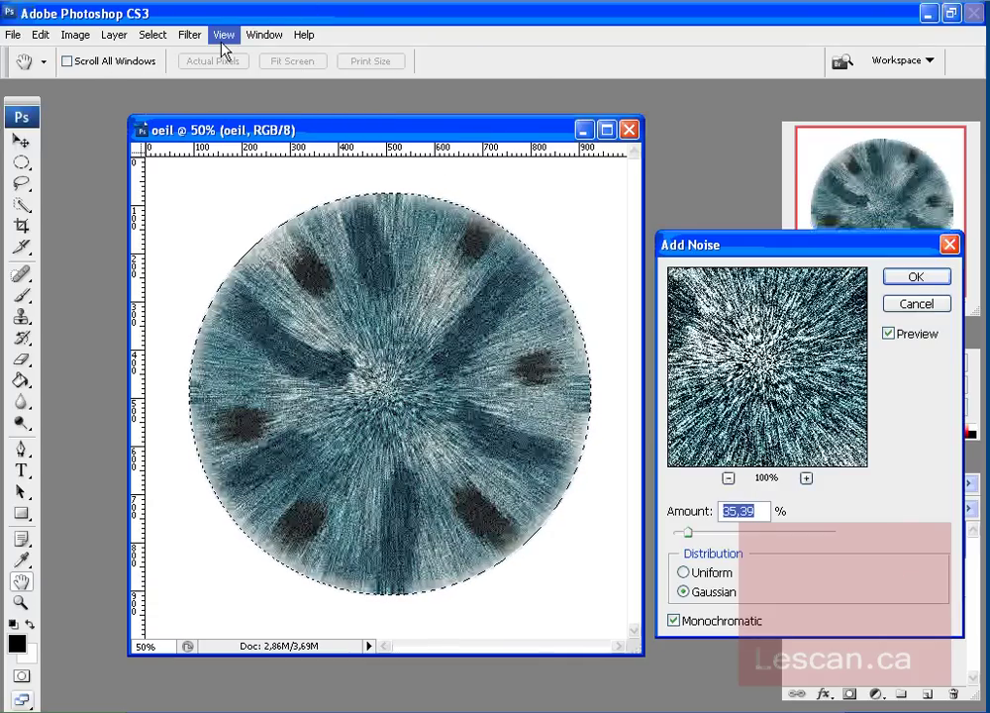
pyautogui.click(915, 276)
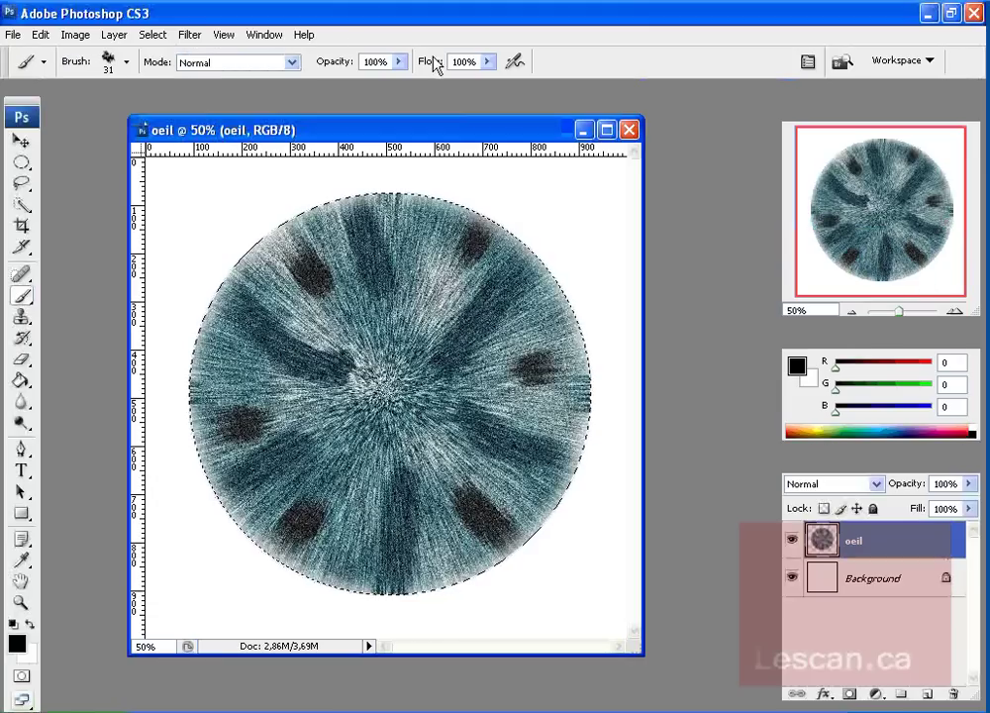
# Blur the newly added noise into rays with a Zoom Radial Blur of amount 28 at Best quality.
pyautogui.click(188, 36)
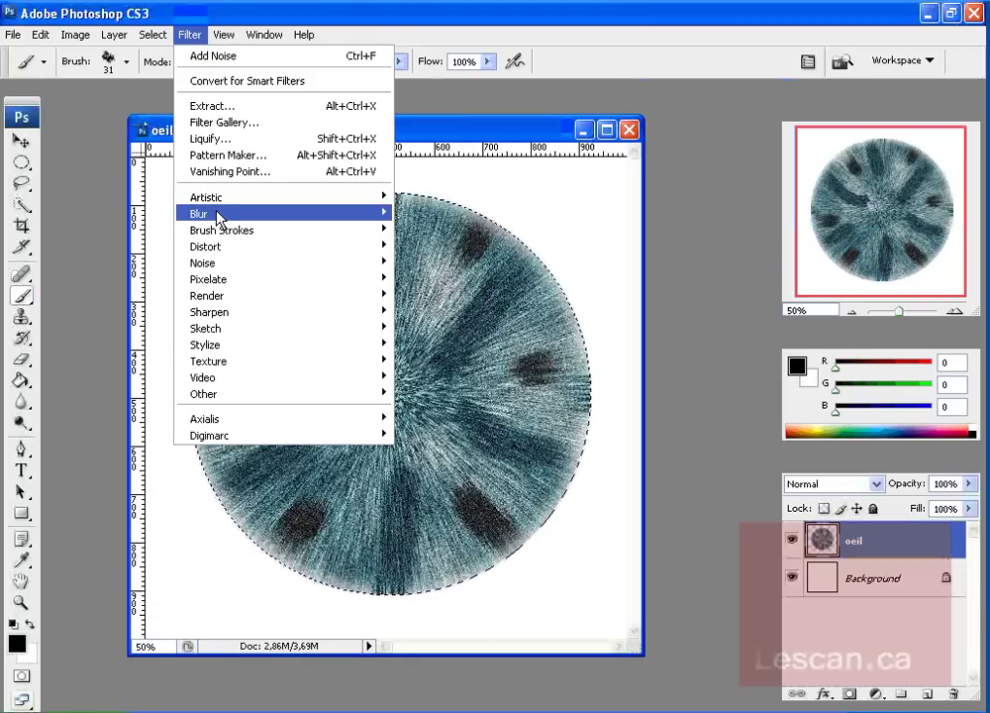
pyautogui.moveTo(217, 213)
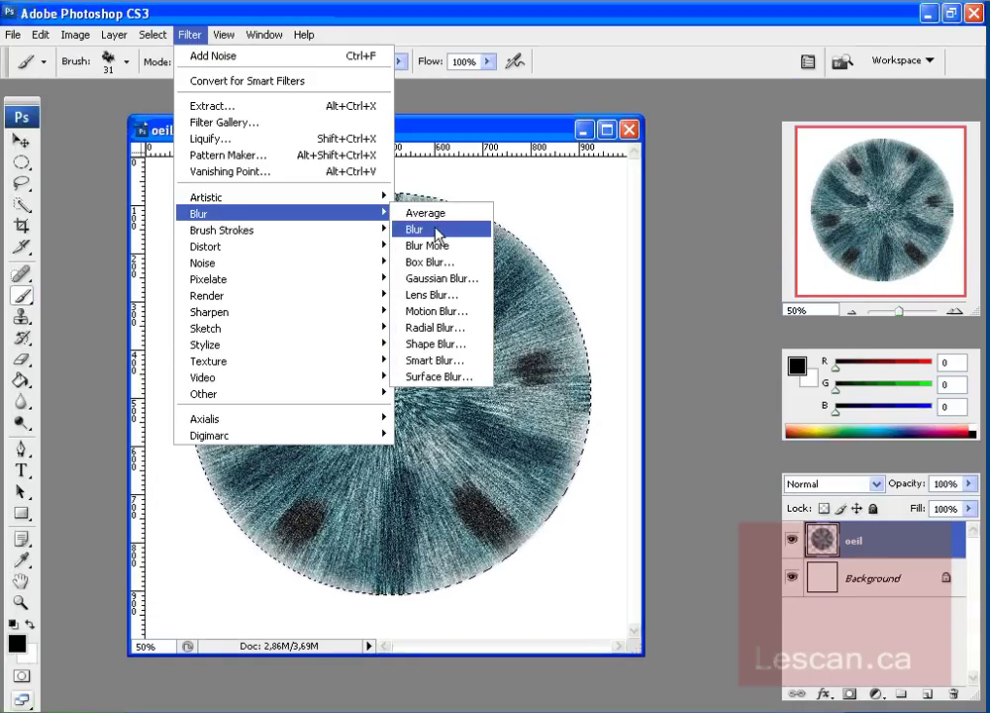
pyautogui.click(441, 331)
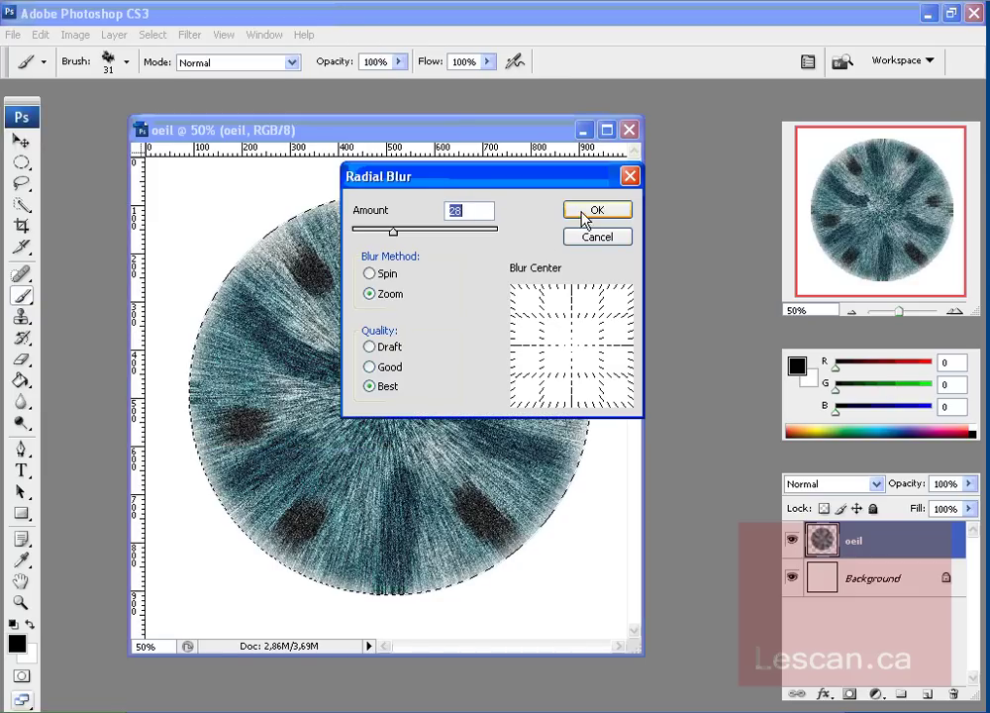
pyautogui.click(586, 212)
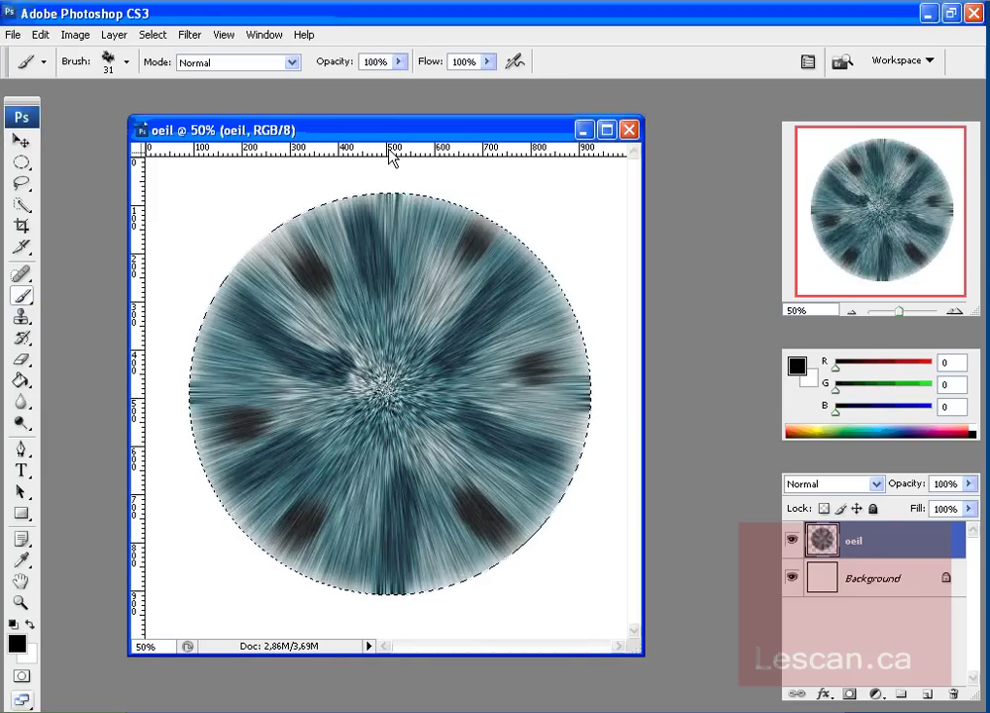
# Add 23,62% Gaussian monochromatic noise over the blurred rays of the circle.
pyautogui.click(187, 37)
pyautogui.moveTo(204, 264)
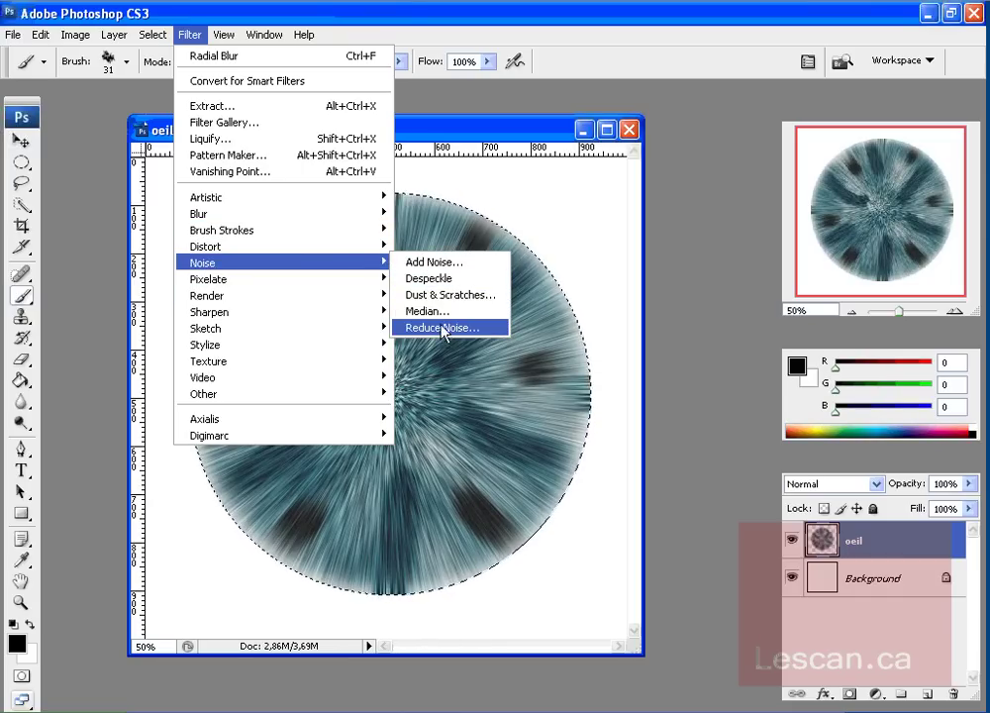
pyautogui.click(435, 261)
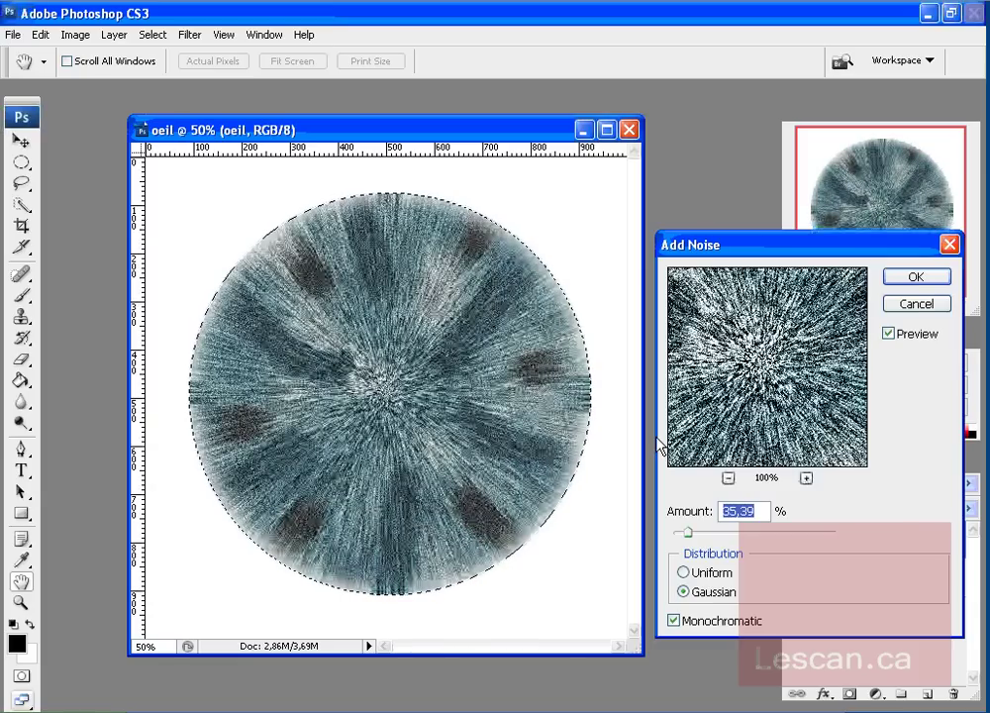
pyautogui.moveTo(688, 533); pyautogui.dragTo(682, 534)
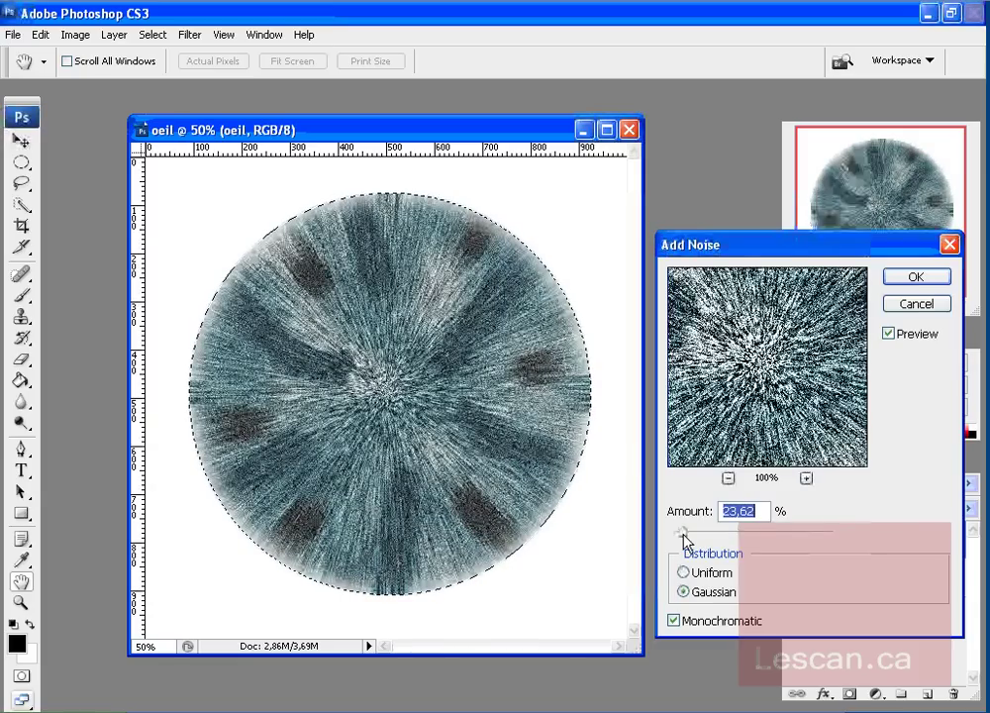
pyautogui.click(916, 276)
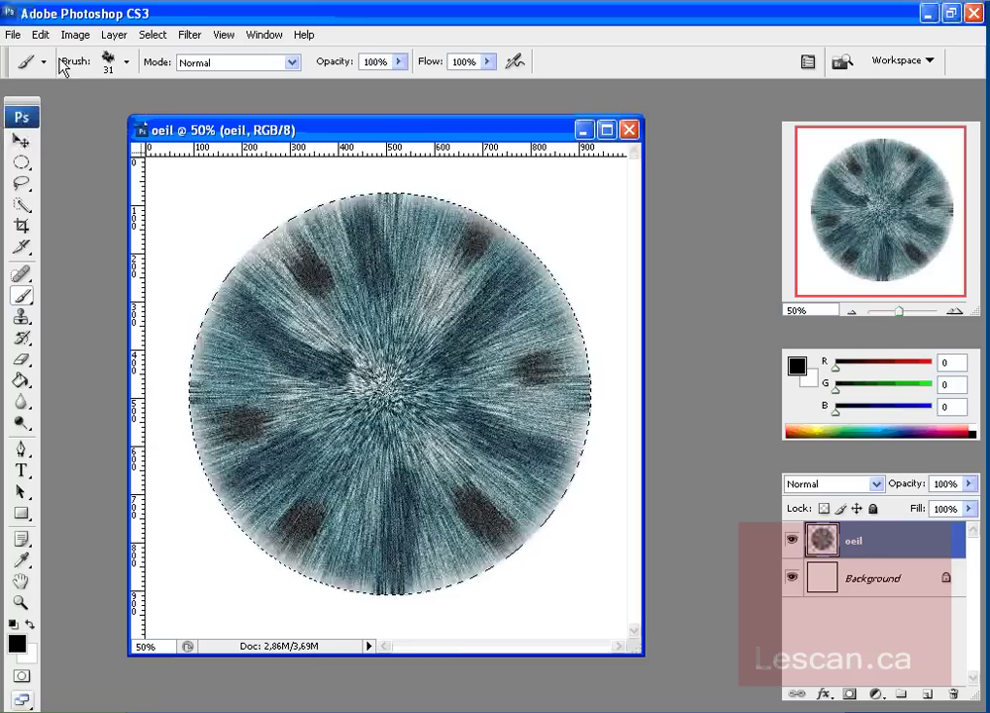
# Open the circle in Liquify, warp the fibres slightly, and pucker those in the upper-left area with a size 100 brush.
pyautogui.click(191, 37)
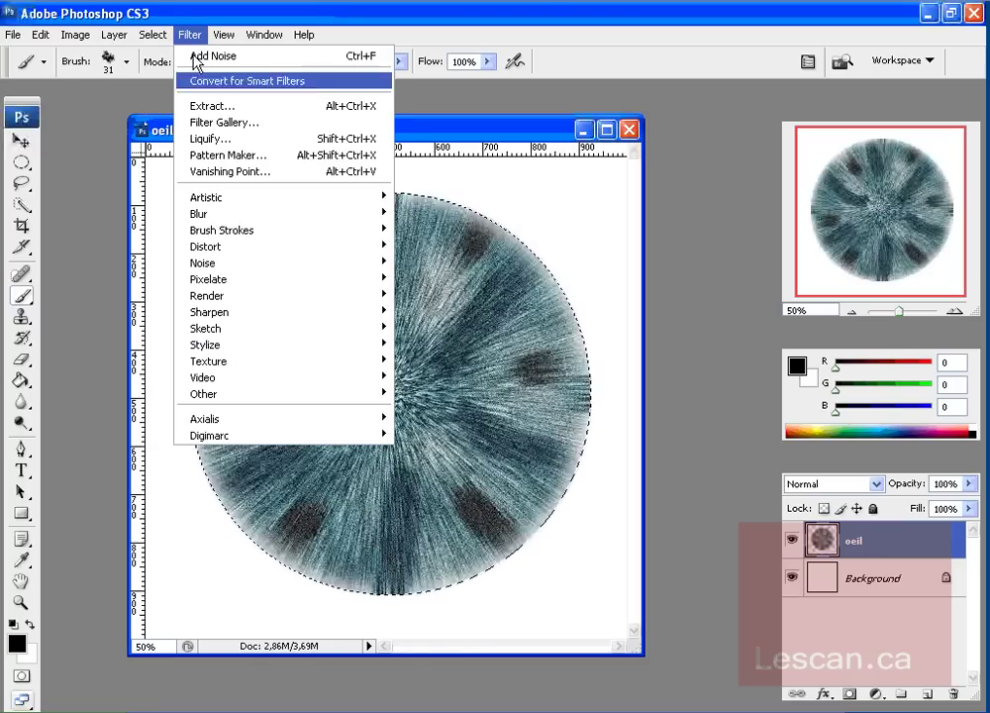
pyautogui.click(210, 139)
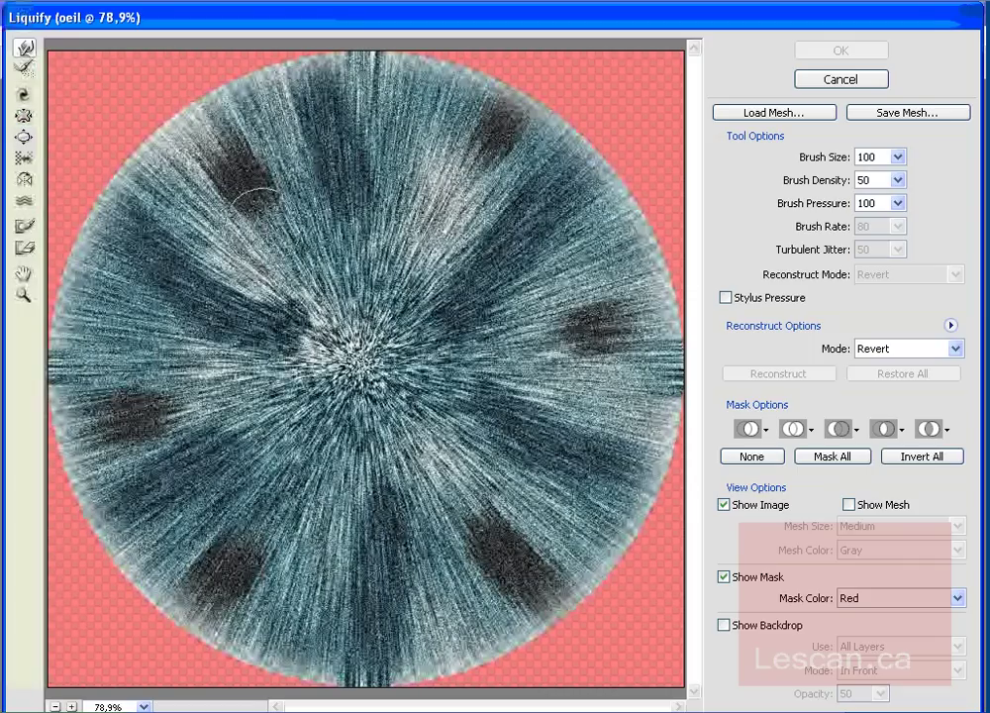
pyautogui.moveTo(183, 156); pyautogui.dragTo(172, 154)
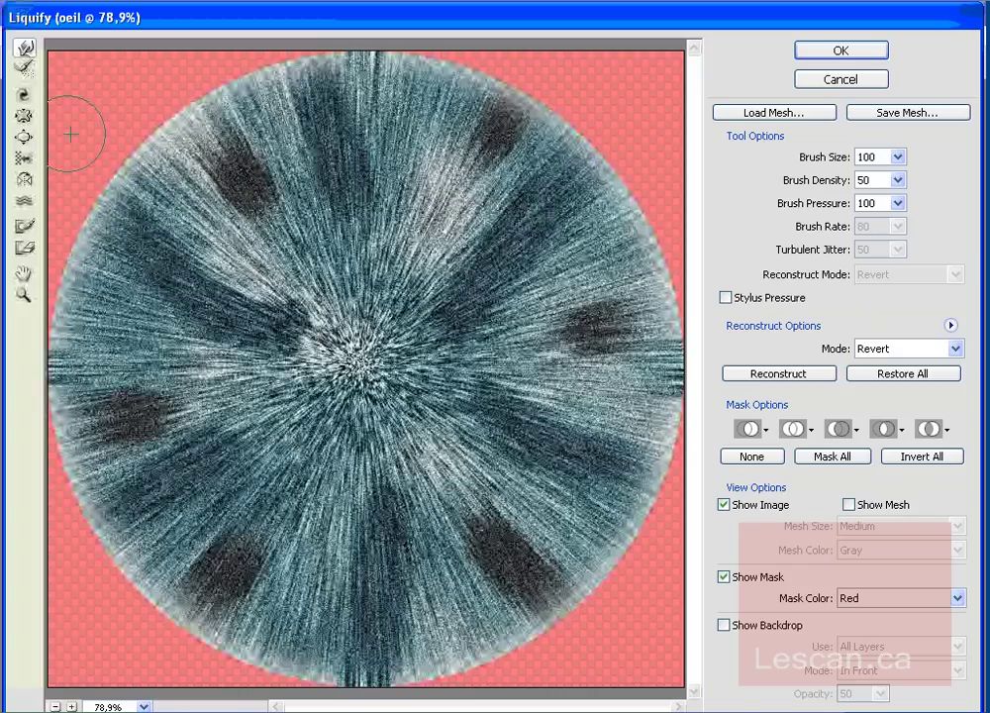
pyautogui.click(22, 117)
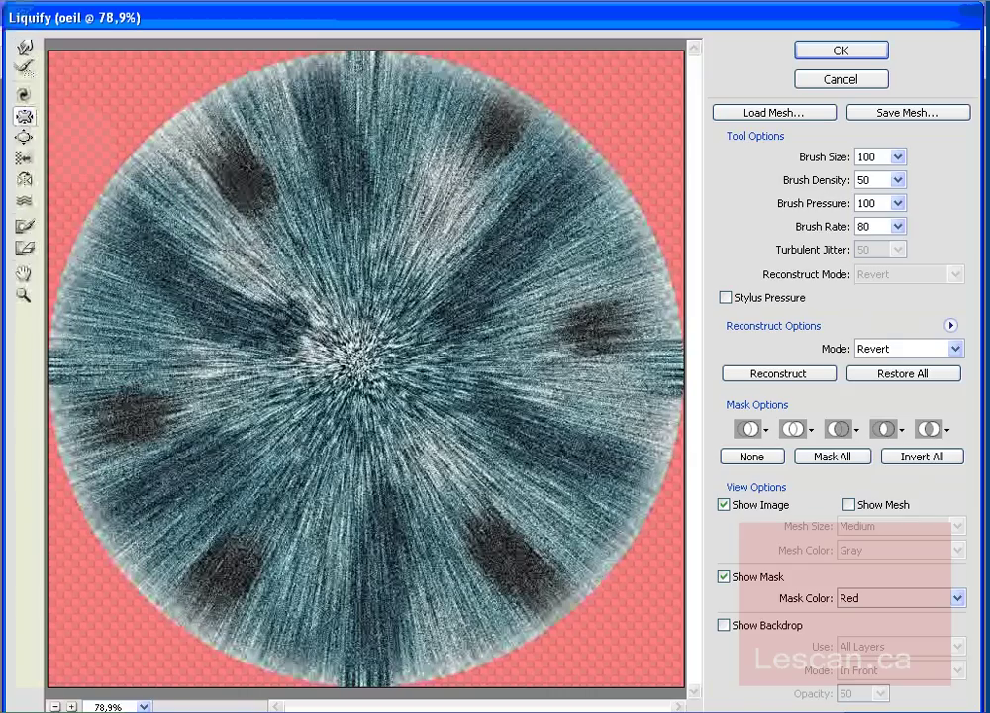
pyautogui.moveTo(175, 238)
pyautogui.mouseDown()
pyautogui.moveTo(178, 206)
pyautogui.moveTo(159, 173)
pyautogui.moveTo(144, 183)
pyautogui.mouseUp()
# Bloat the fibres all around the iris with repeated strokes of the size 100 Bloat tool and apply the Liquify distortion.
pyautogui.click(26, 141)
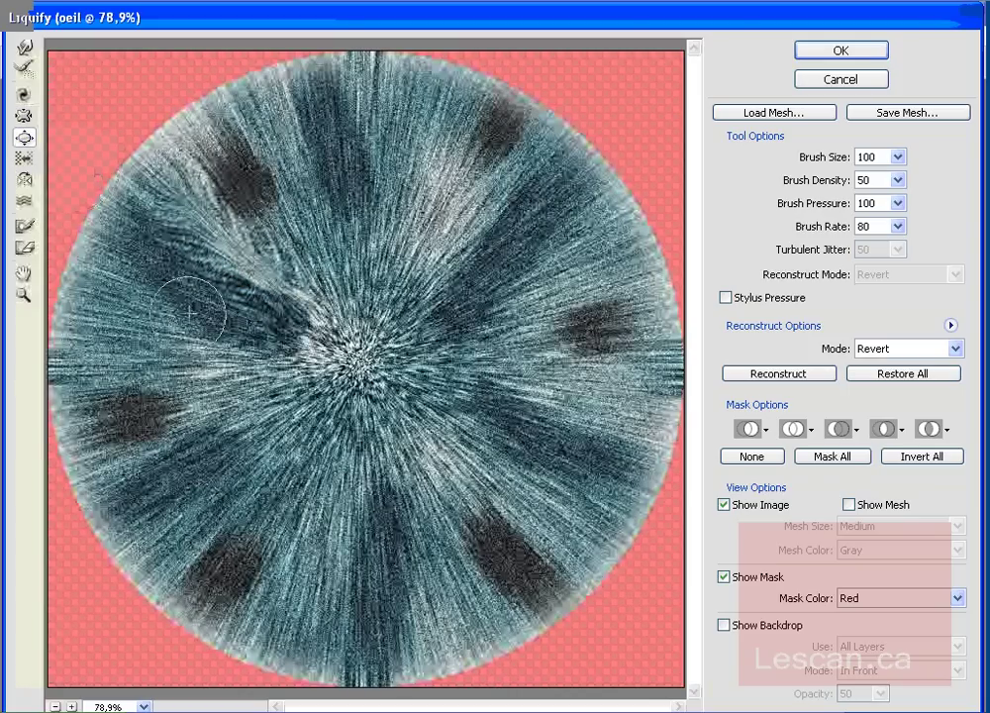
pyautogui.moveTo(119, 268); pyautogui.dragTo(173, 269)
pyautogui.moveTo(178, 341)
pyautogui.mouseDown()
pyautogui.moveTo(158, 297)
pyautogui.moveTo(251, 332)
pyautogui.moveTo(152, 287)
pyautogui.moveTo(224, 322)
pyautogui.mouseUp()
pyautogui.moveTo(238, 172)
pyautogui.mouseDown()
pyautogui.moveTo(232, 166)
pyautogui.moveTo(275, 208)
pyautogui.moveTo(237, 149)
pyautogui.moveTo(326, 109)
pyautogui.moveTo(337, 159)
pyautogui.moveTo(356, 114)
pyautogui.mouseUp()
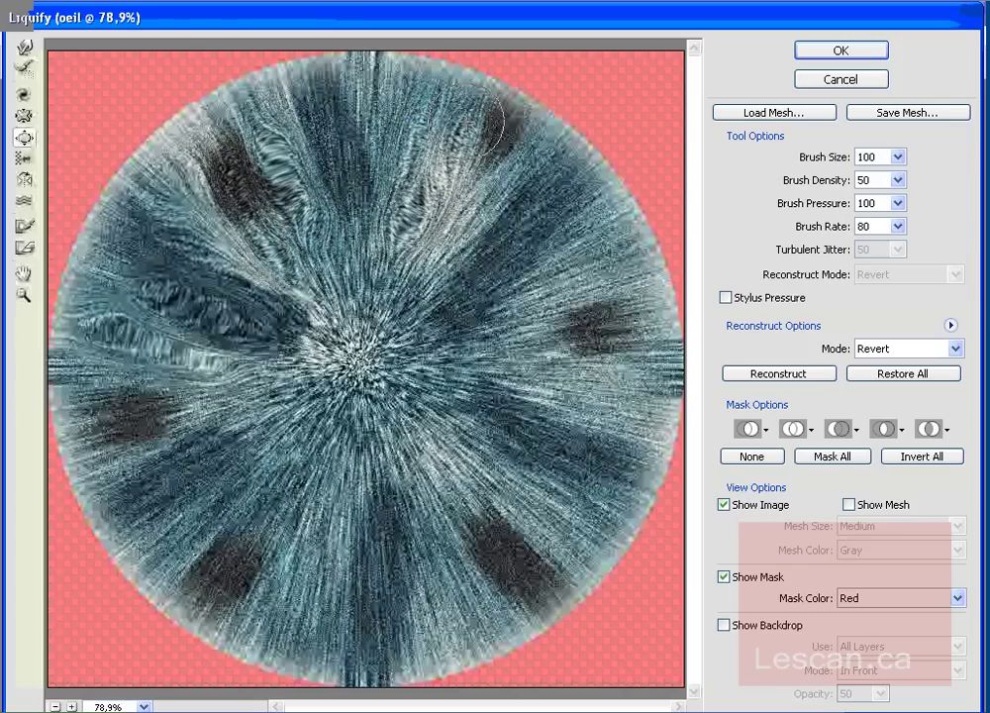
pyautogui.moveTo(386, 376)
pyautogui.mouseDown()
pyautogui.moveTo(306, 460)
pyautogui.moveTo(254, 450)
pyautogui.moveTo(228, 425)
pyautogui.mouseUp()
pyautogui.moveTo(300, 466)
pyautogui.mouseDown()
pyautogui.moveTo(188, 450)
pyautogui.moveTo(123, 465)
pyautogui.mouseUp()
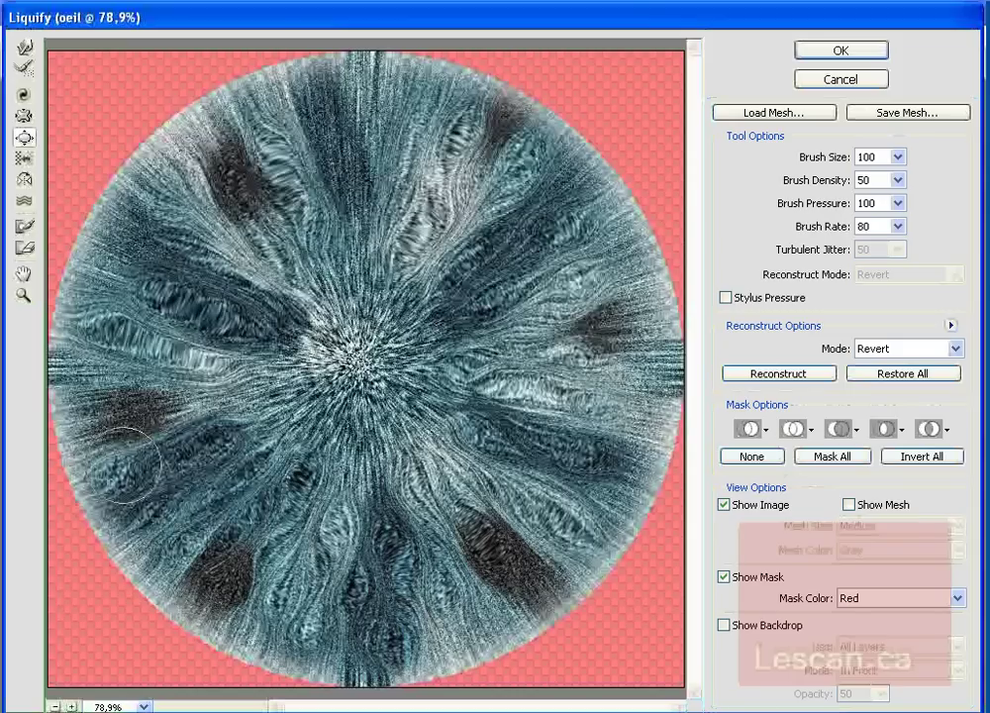
pyautogui.click(841, 50)
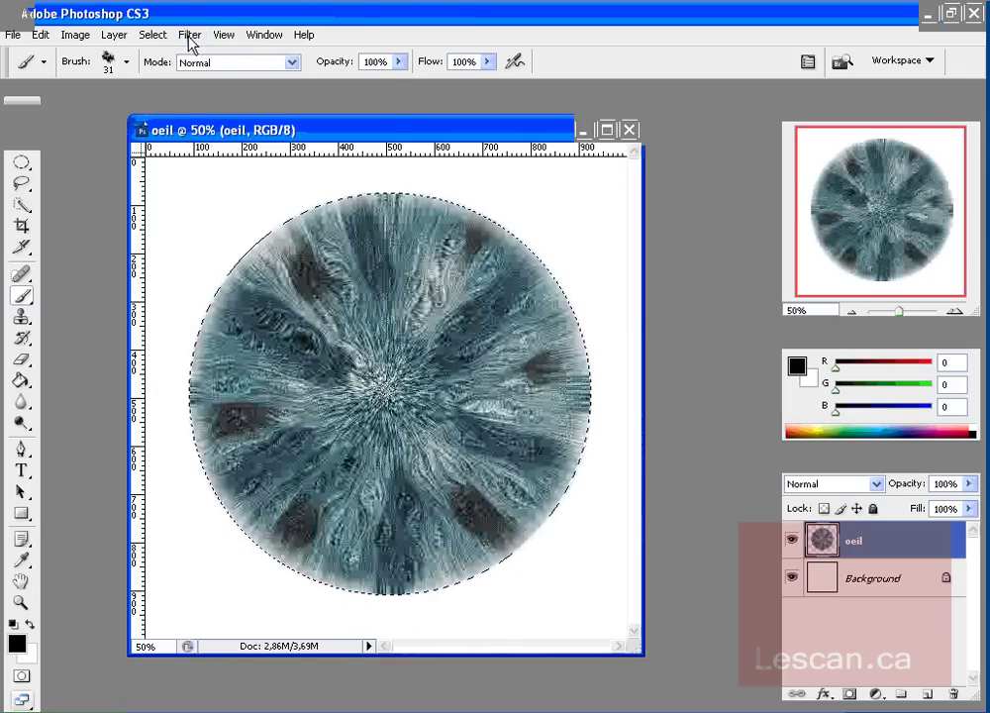
# Smooth the liquified fibres with a Zoom Radial Blur of amount 28 at Best quality.
pyautogui.click(189, 36)
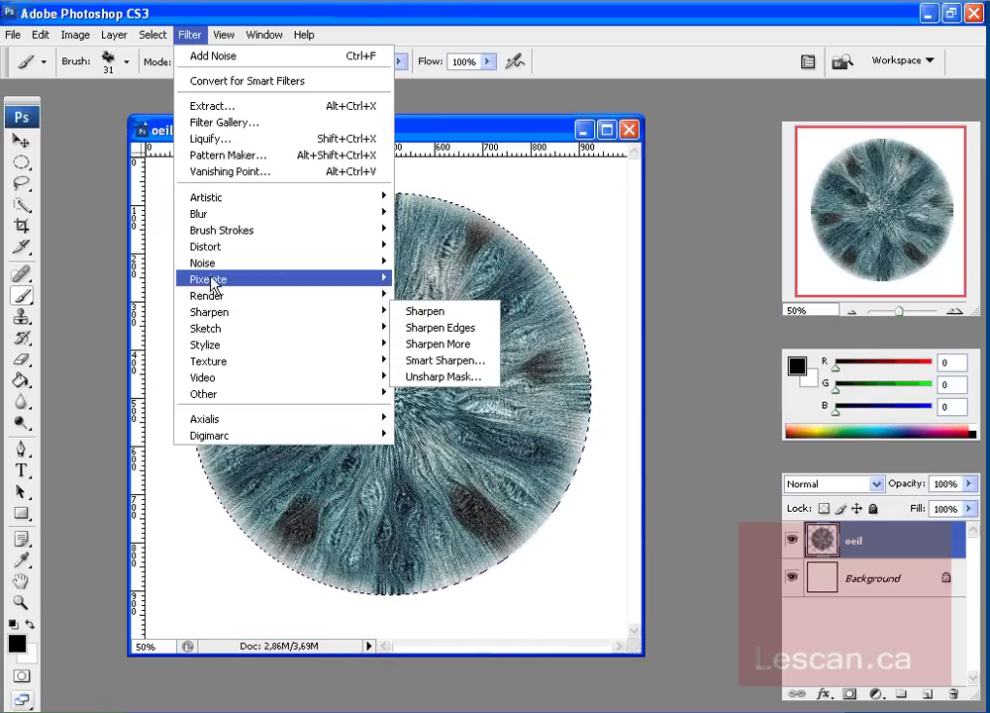
pyautogui.moveTo(220, 213)
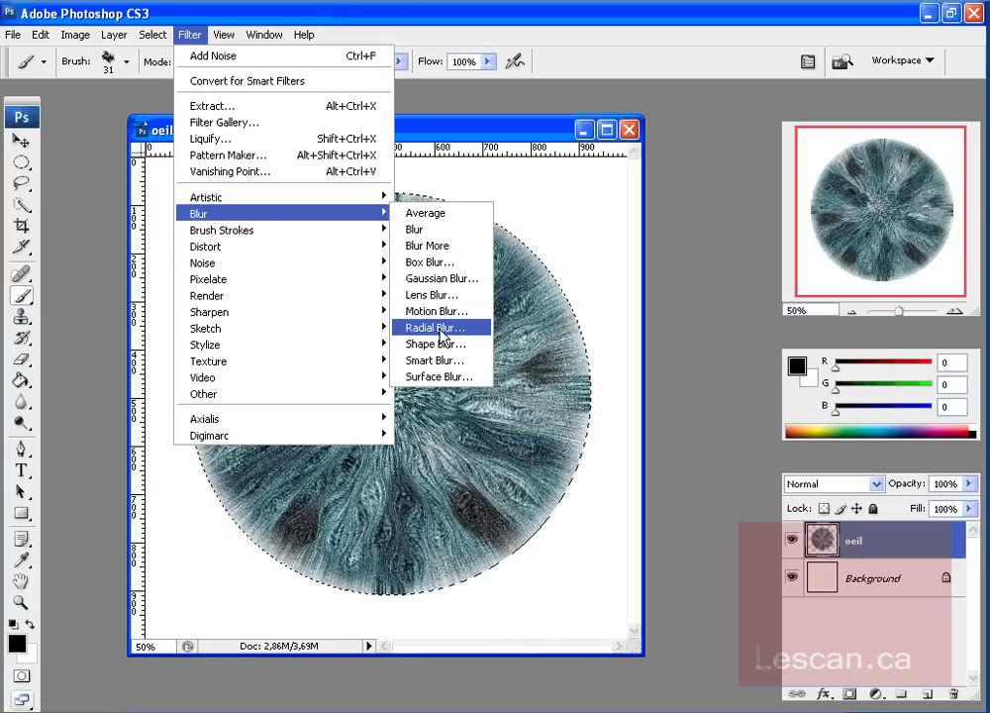
pyautogui.click(440, 327)
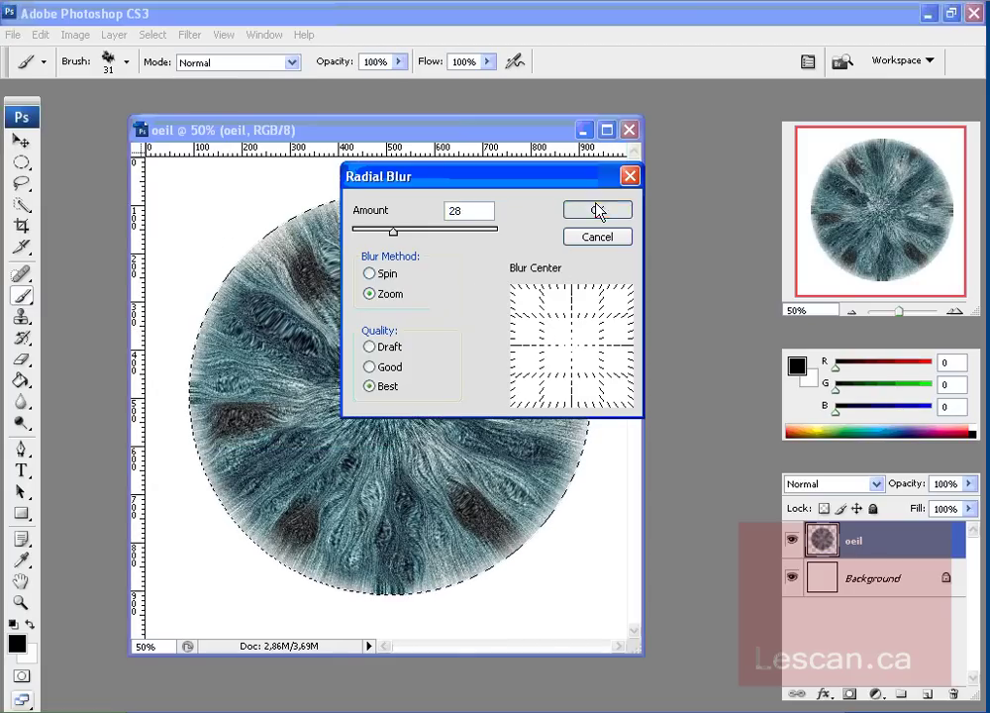
pyautogui.click(598, 209)
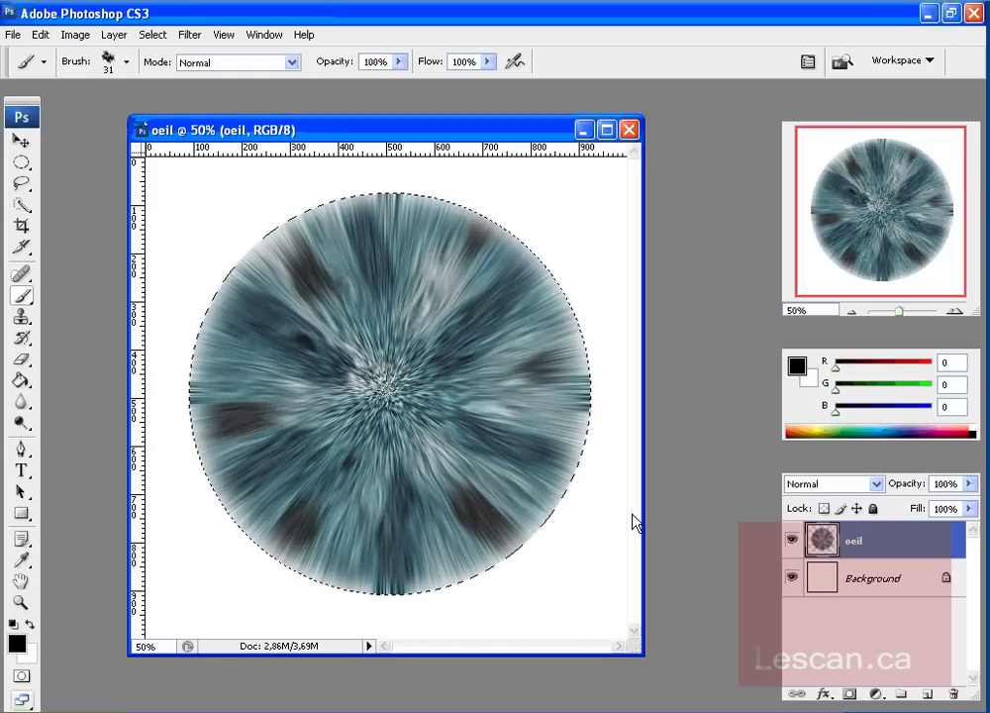
# Paint a black pupil at the iris centre on a new layer, using a hard round brush of 195 px.
pyautogui.click(925, 696)
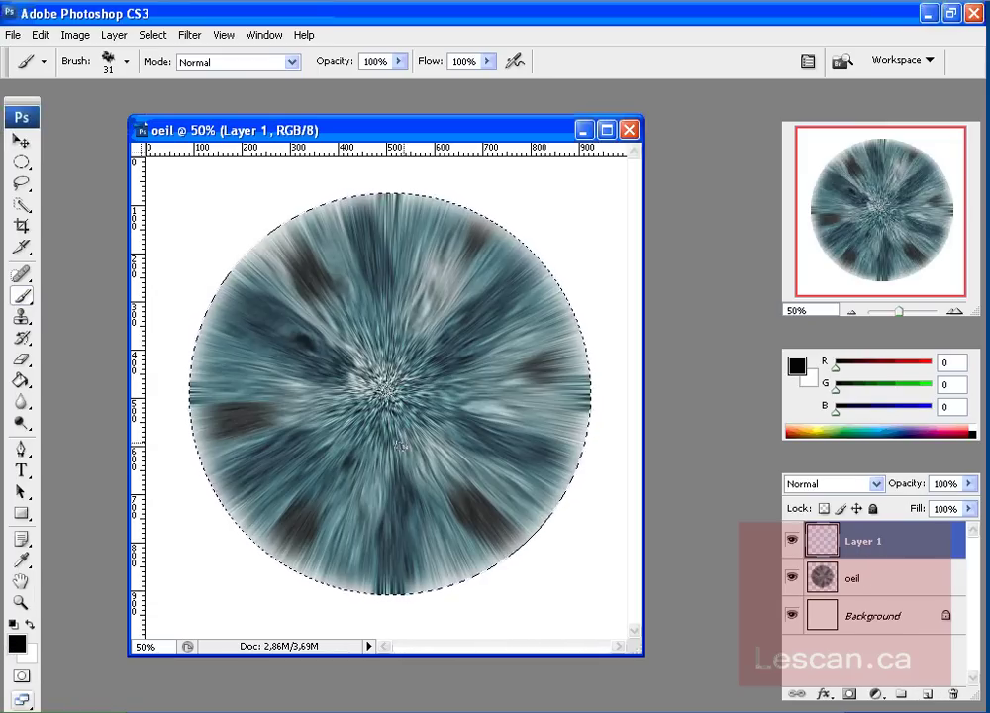
pyautogui.click(127, 61)
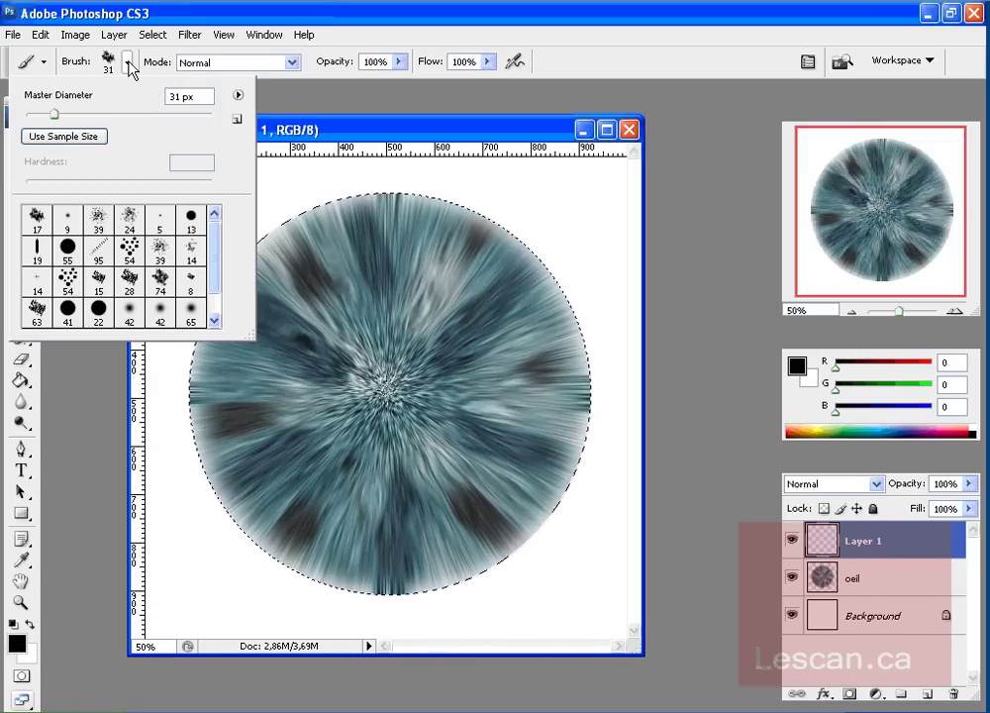
pyautogui.click(186, 220)
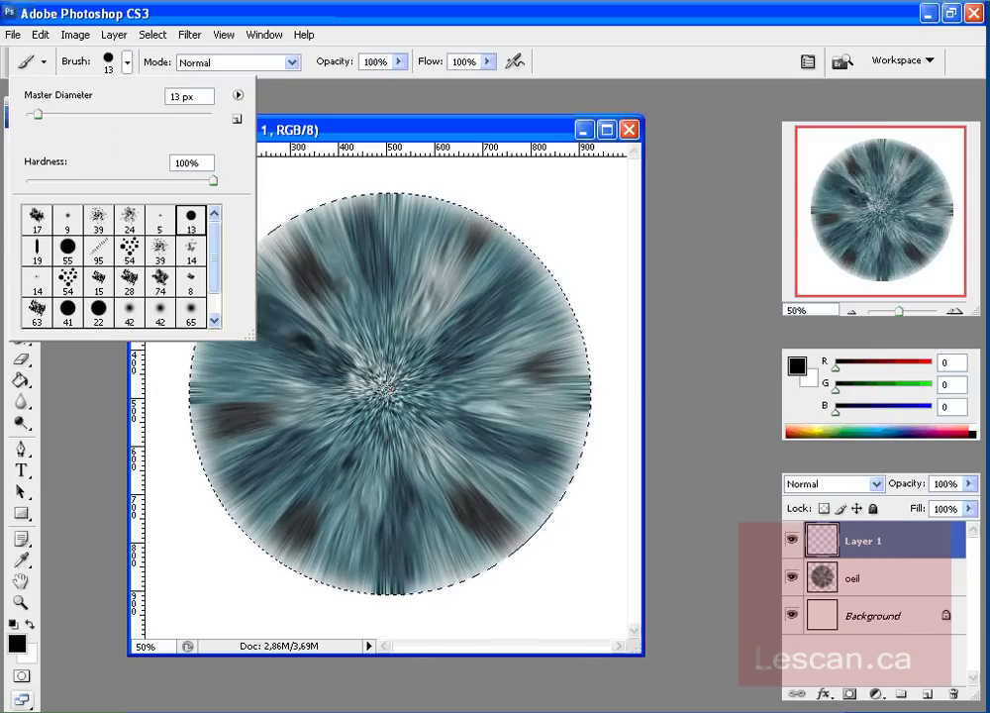
pyautogui.rightClick(423, 424)
pyautogui.moveTo(465, 426); pyautogui.dragTo(476, 426)
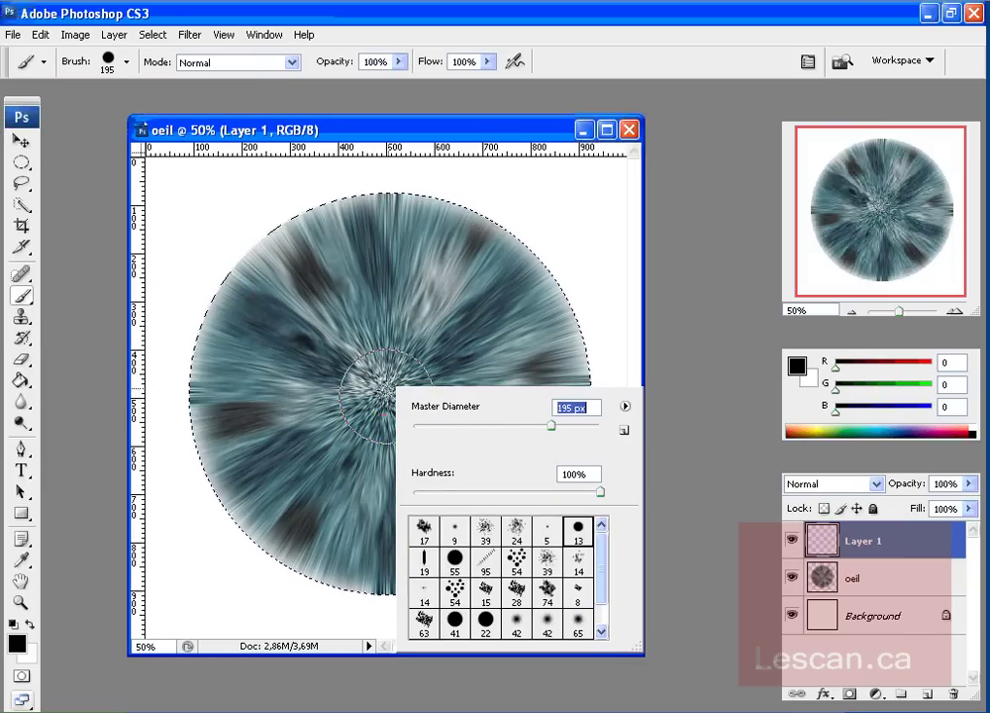
pyautogui.press('Return')
pyautogui.moveTo(384, 394); pyautogui.dragTo(385, 393)
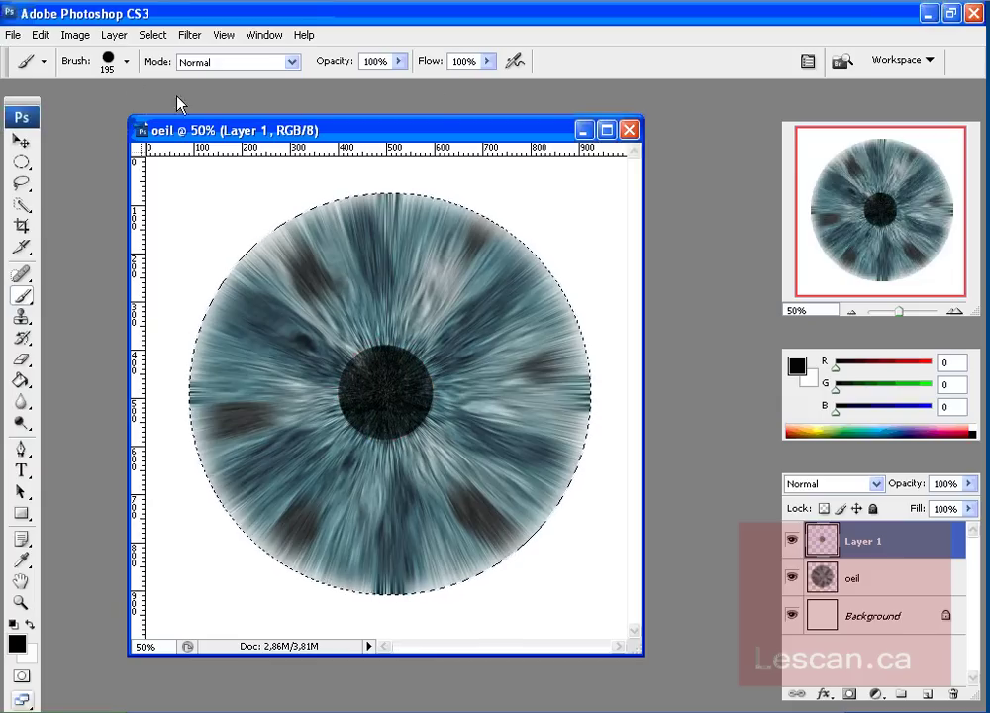
# Darken the pupil with black dabs of a 0% hardness brush, first at 195 px and again at 246 px.
pyautogui.click(126, 62)
pyautogui.moveTo(213, 181); pyautogui.dragTo(86, 182)
pyautogui.click(385, 393)
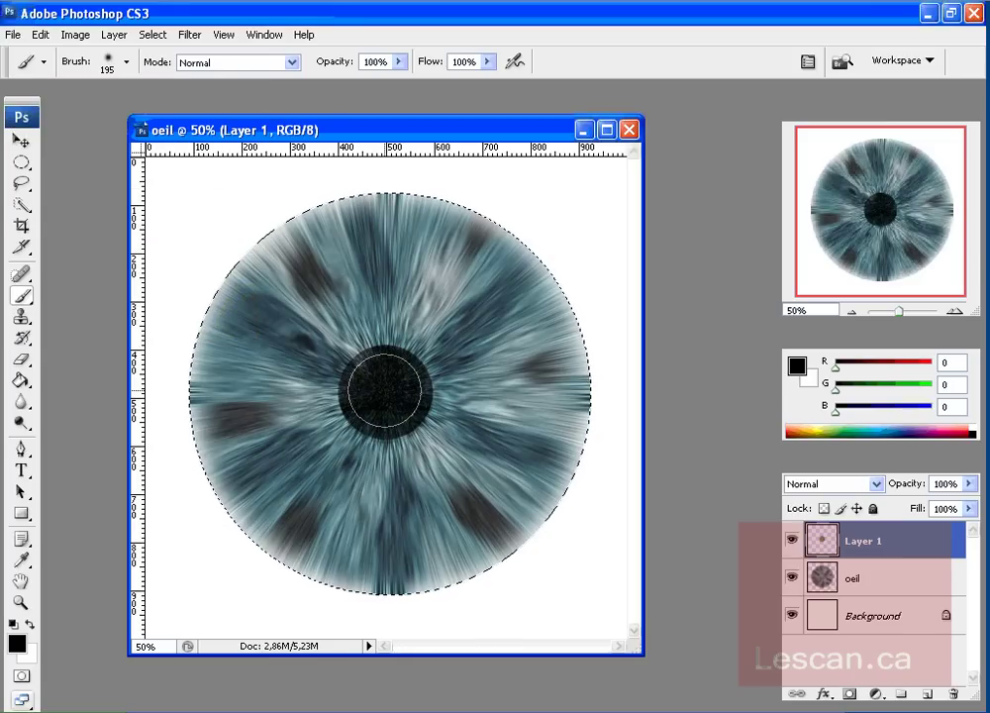
pyautogui.rightClick(385, 388)
pyautogui.moveTo(540, 424); pyautogui.dragTo(546, 425)
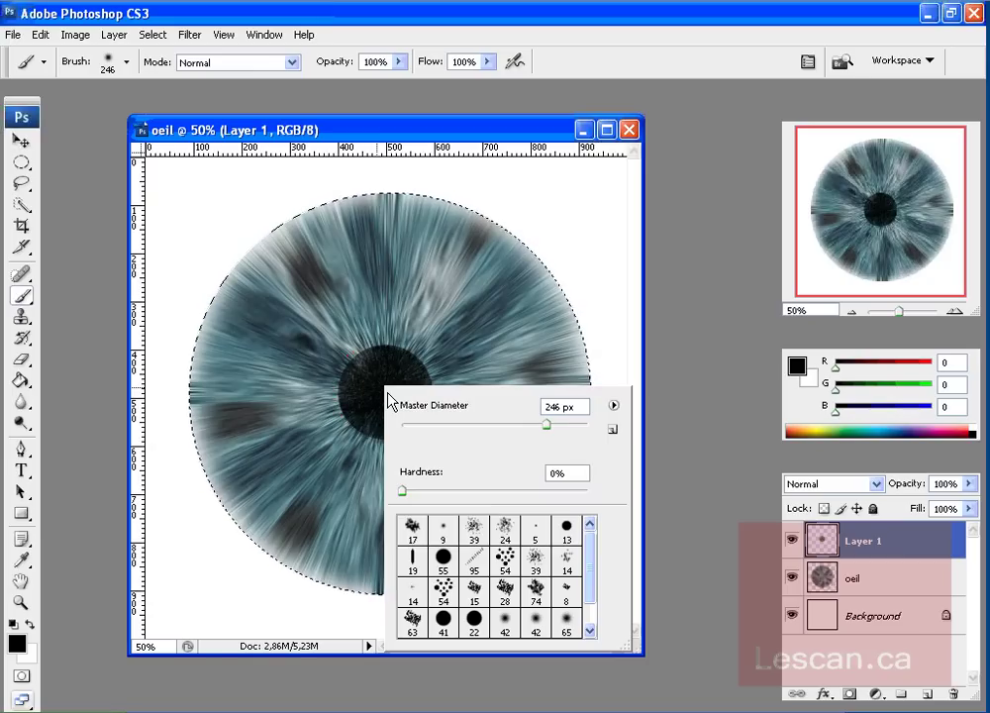
pyautogui.click(386, 395)
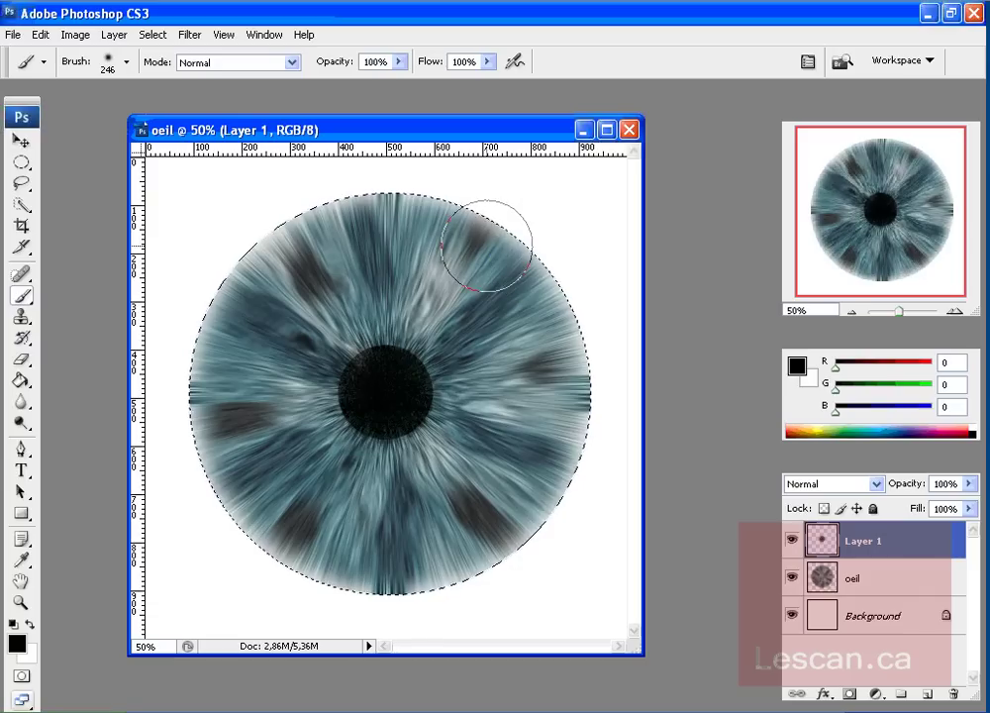
# Enlarge the soft brush to 300 px and dab black repeatedly over the pupil to give it a feathered edge.
pyautogui.press(']')
pyautogui.click(385, 391)
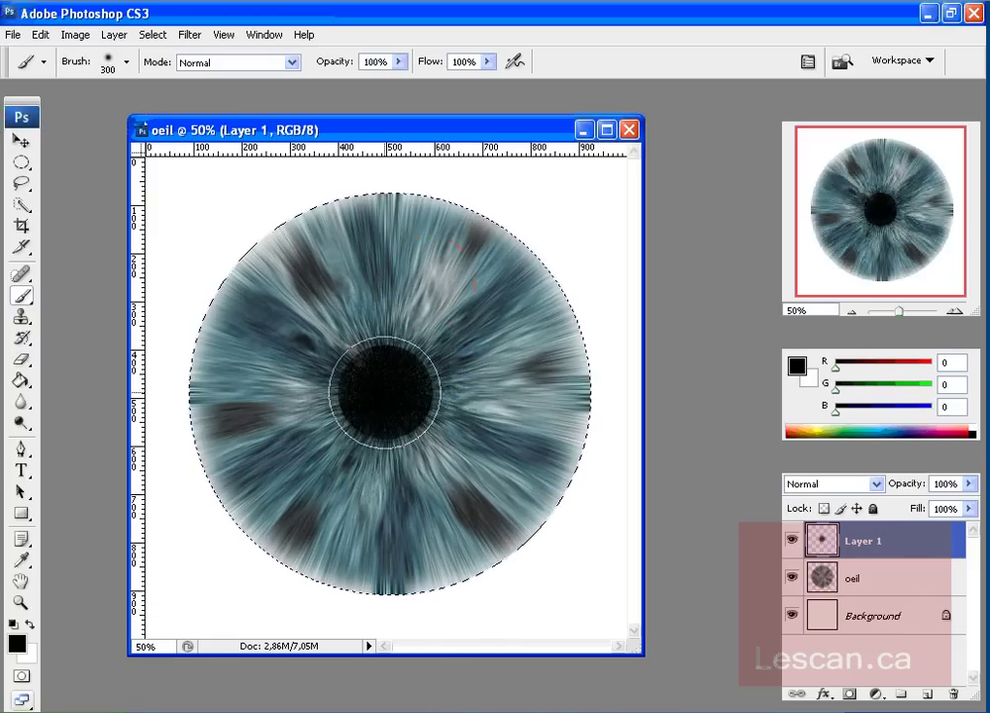
pyautogui.click(384, 392)
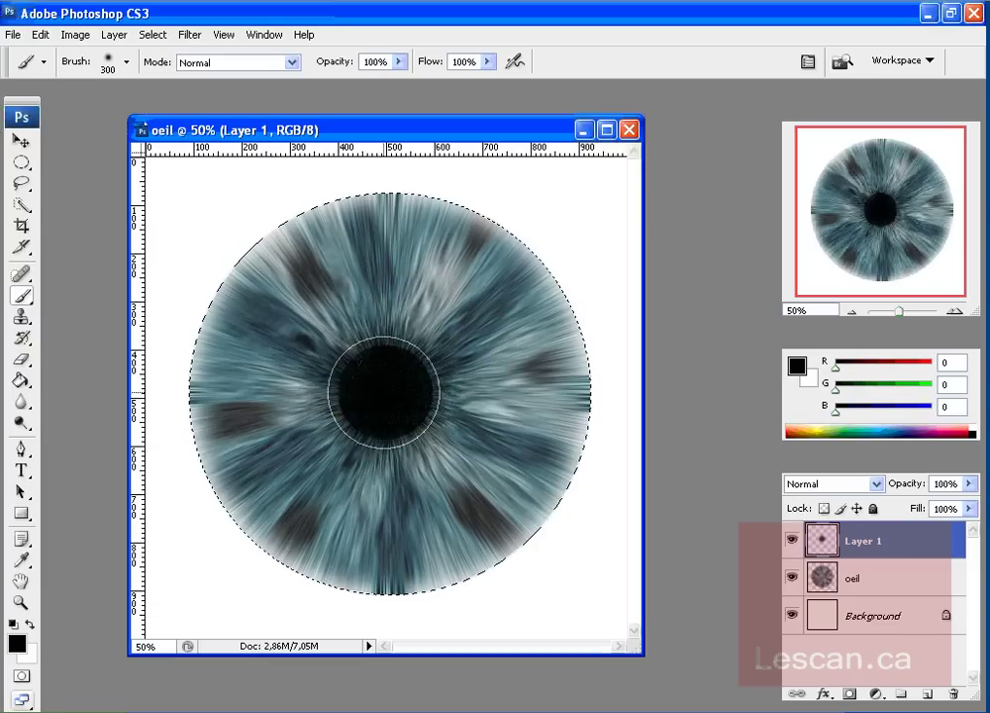
pyautogui.click(384, 392)
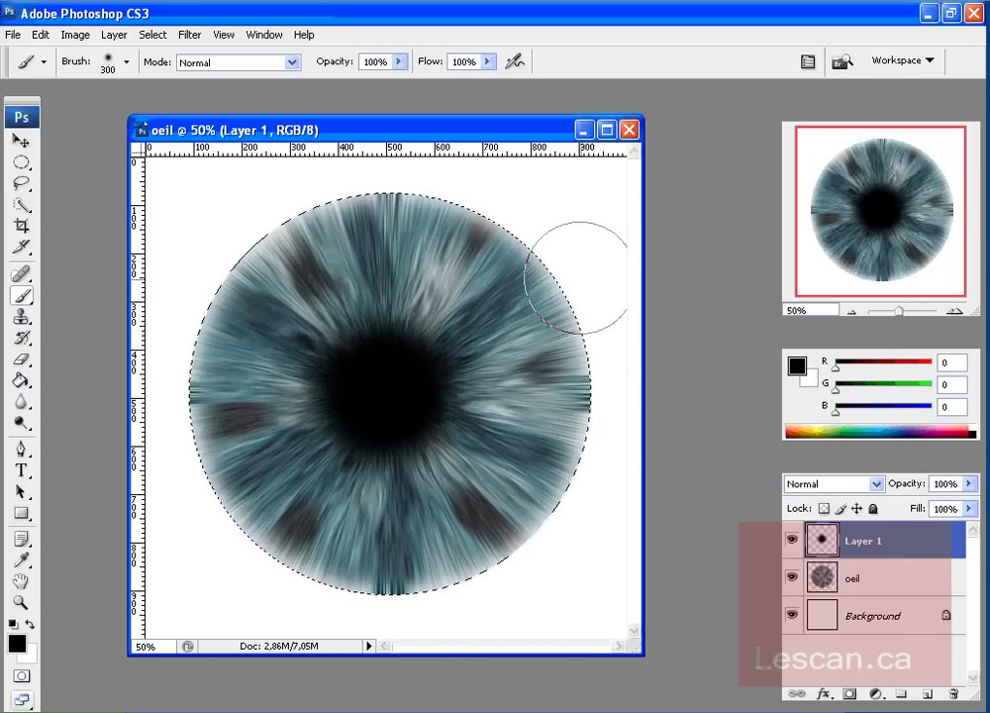
# Create a new empty layer and place it between the oeil layer and the Background.
pyautogui.click(863, 592)
pyautogui.click(928, 699)
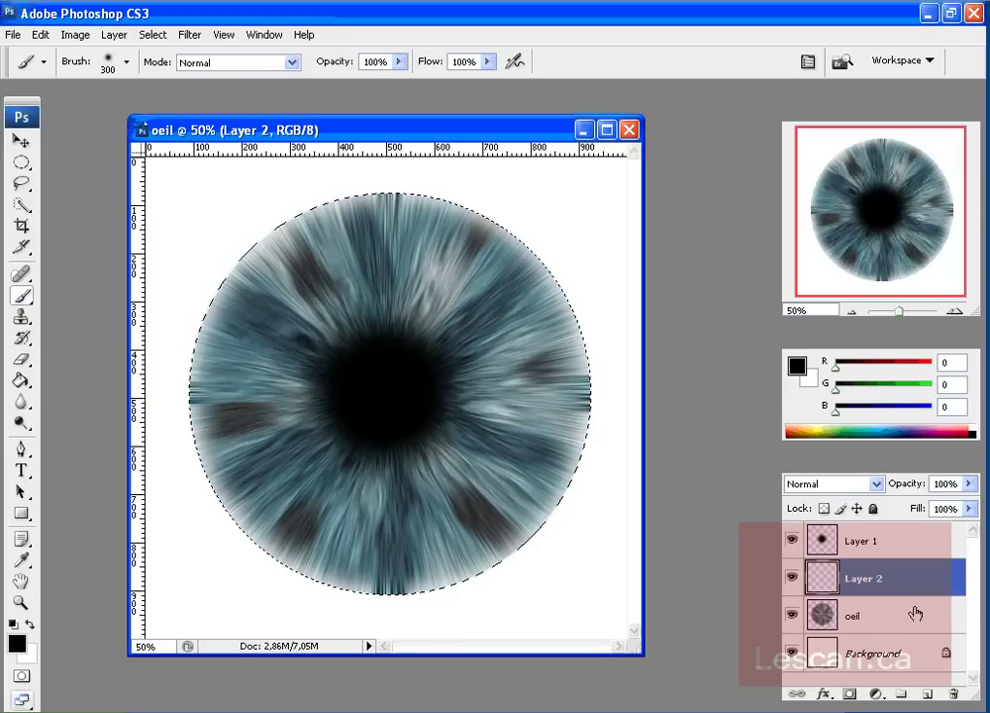
pyautogui.moveTo(906, 579); pyautogui.dragTo(876, 618)
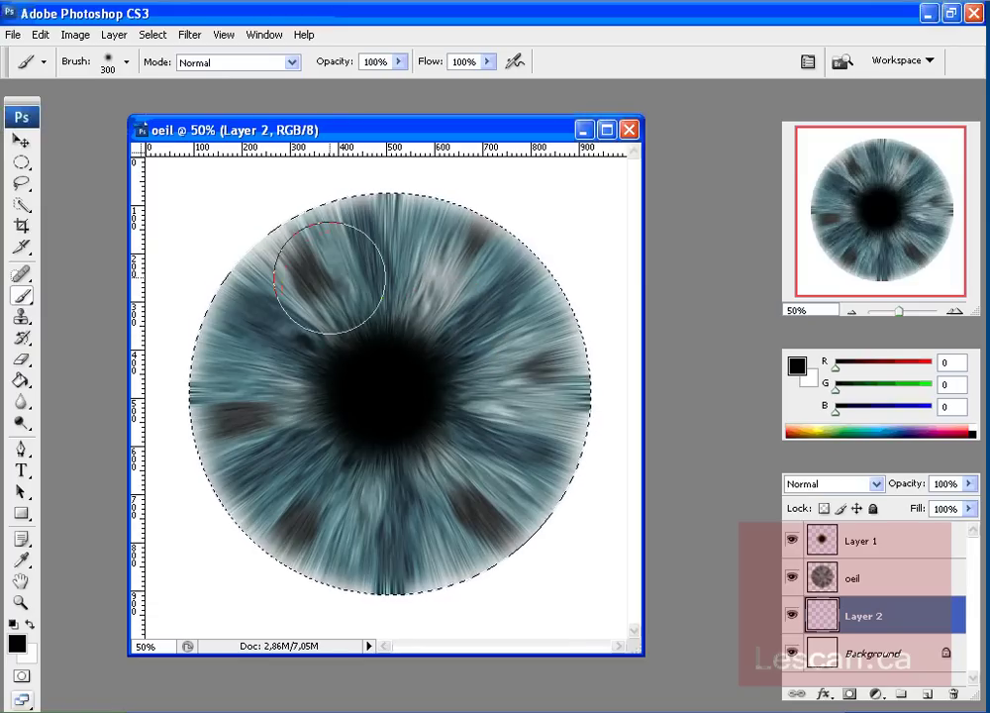
# Scale the circular selection about its centre to 105% width and height, and apply the transformation while switching to the Paint Bucket tool.
pyautogui.click(115, 36)
pyautogui.moveTo(150, 36)
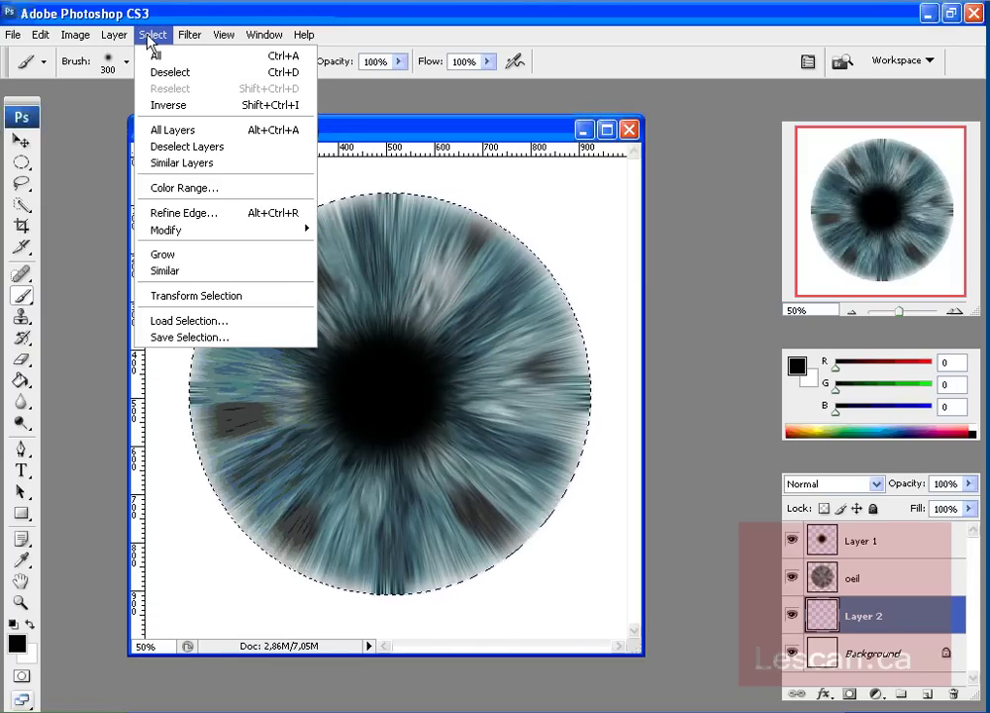
pyautogui.moveTo(191, 242)
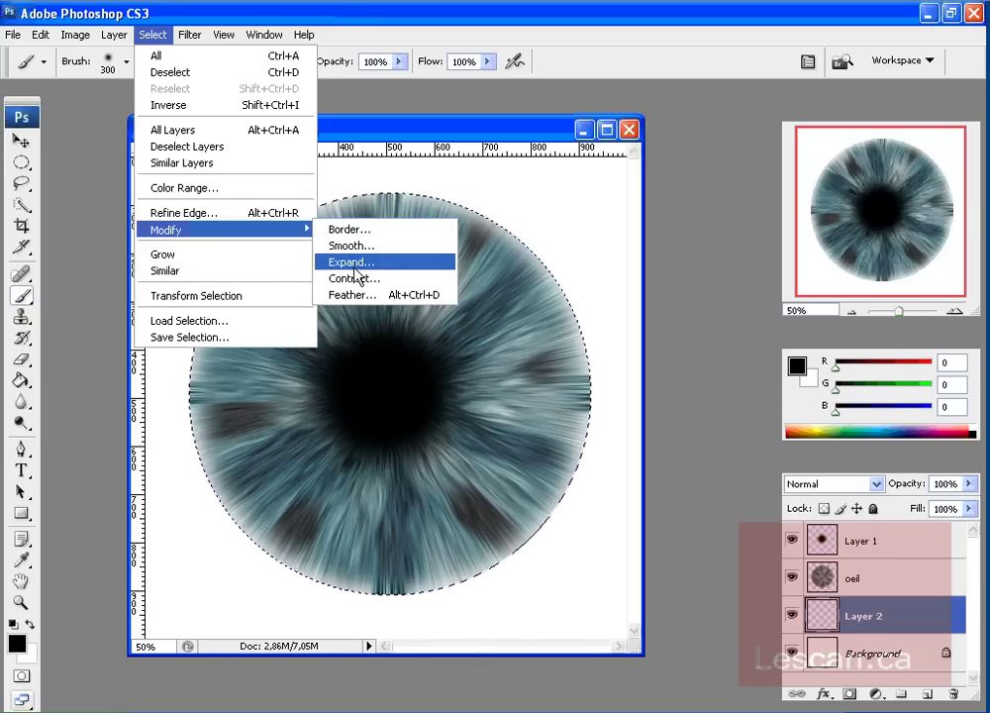
pyautogui.click(199, 296)
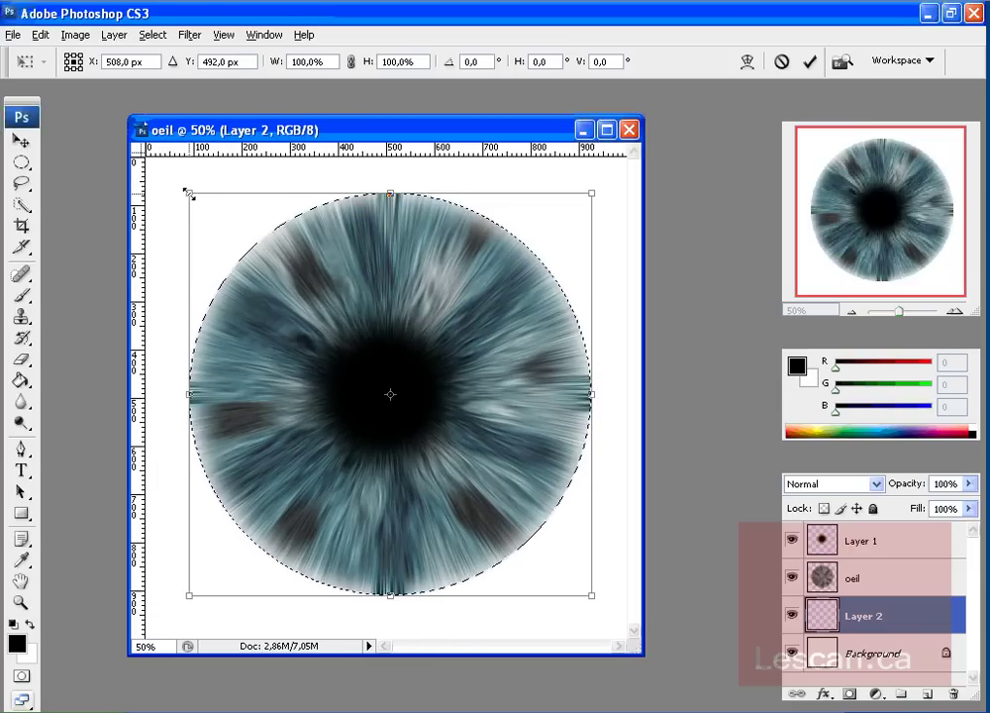
pyautogui.moveTo(188, 194); pyautogui.dragTo(177, 185)
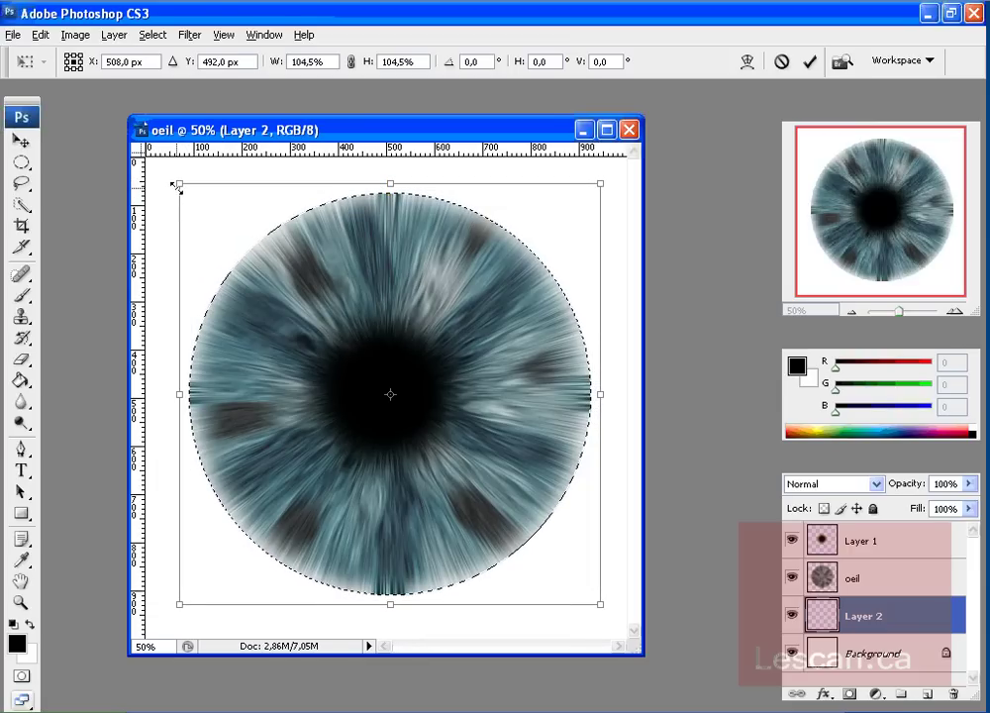
pyautogui.moveTo(176, 186); pyautogui.dragTo(173, 184)
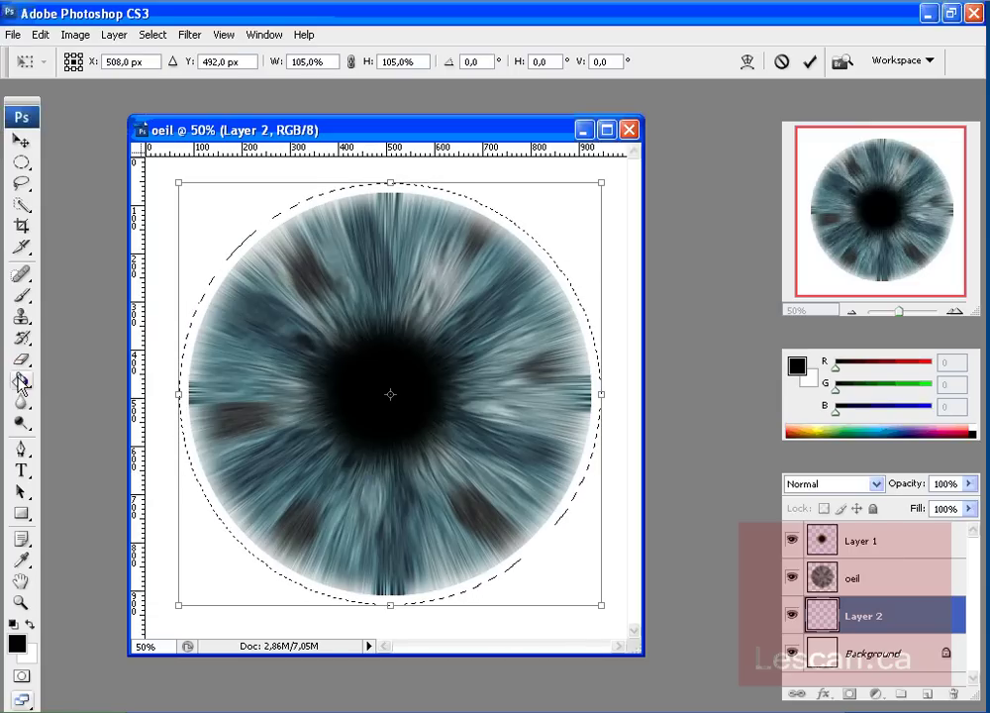
pyautogui.click(20, 377)
pyautogui.click(457, 293)
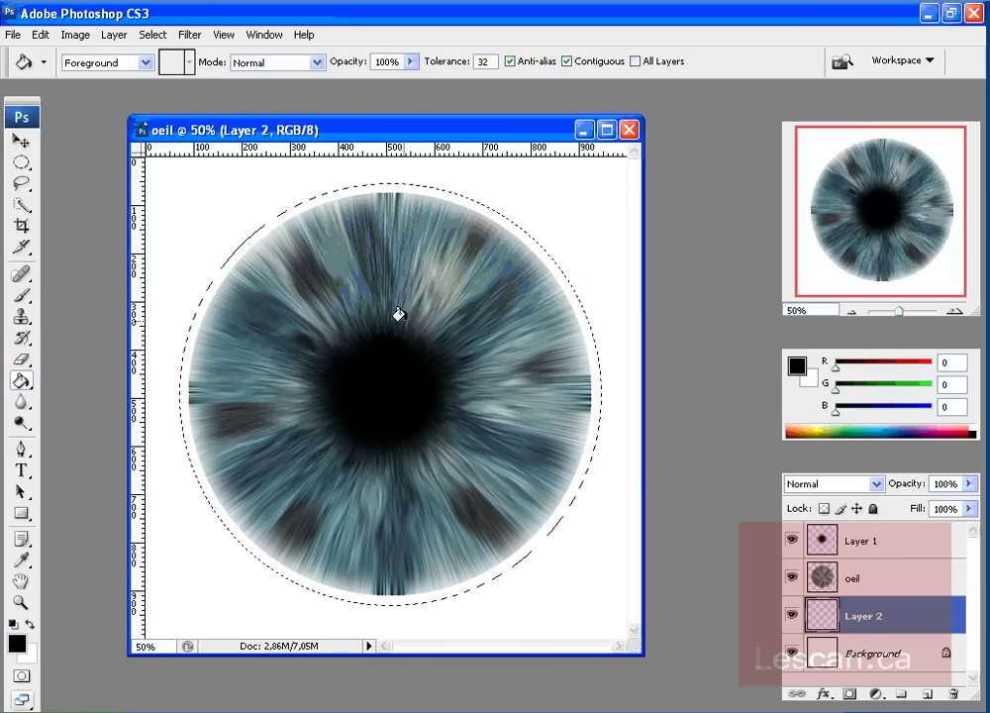
# Set the foreground colour to medium grey #686767 and fill the enlarged circular selection on Layer 2 with it.
pyautogui.click(17, 643)
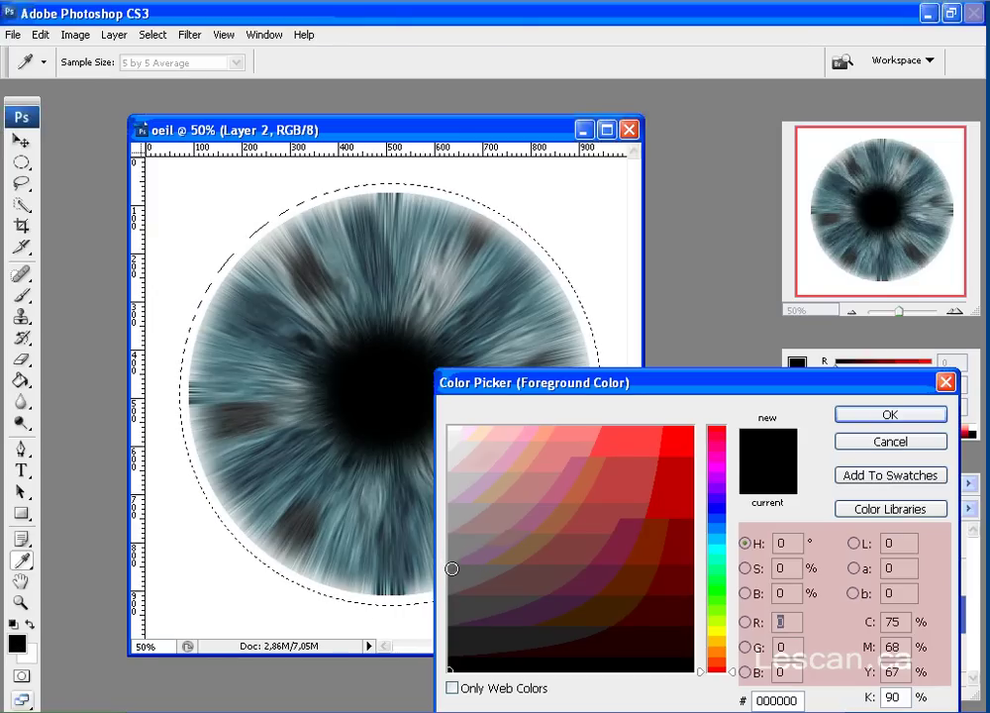
pyautogui.click(450, 571)
pyautogui.click(840, 415)
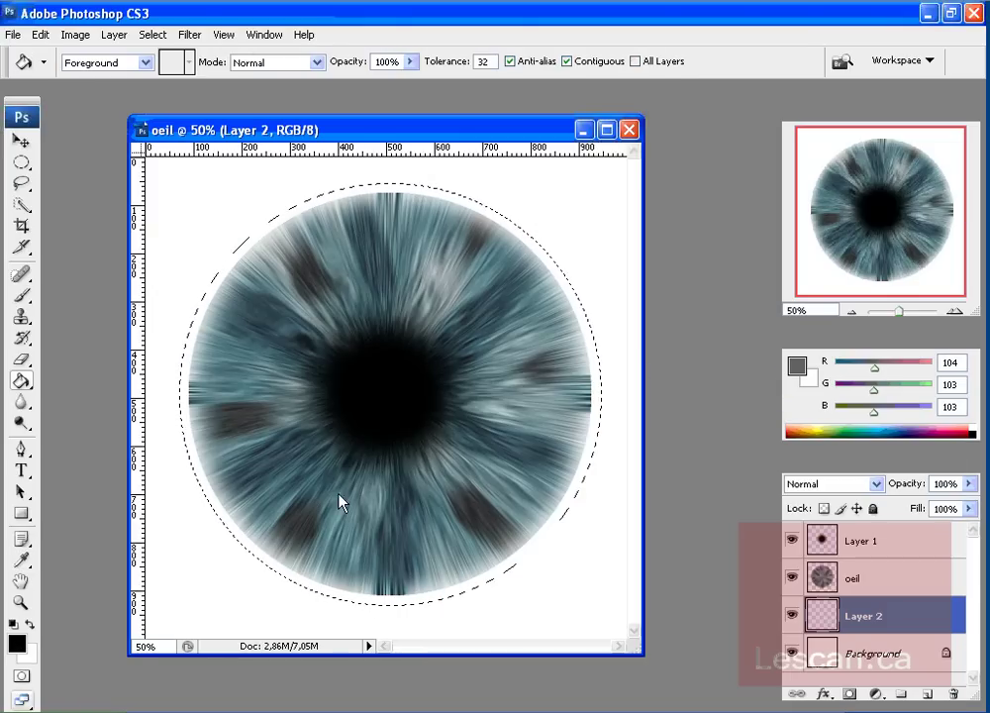
pyautogui.click(211, 504)
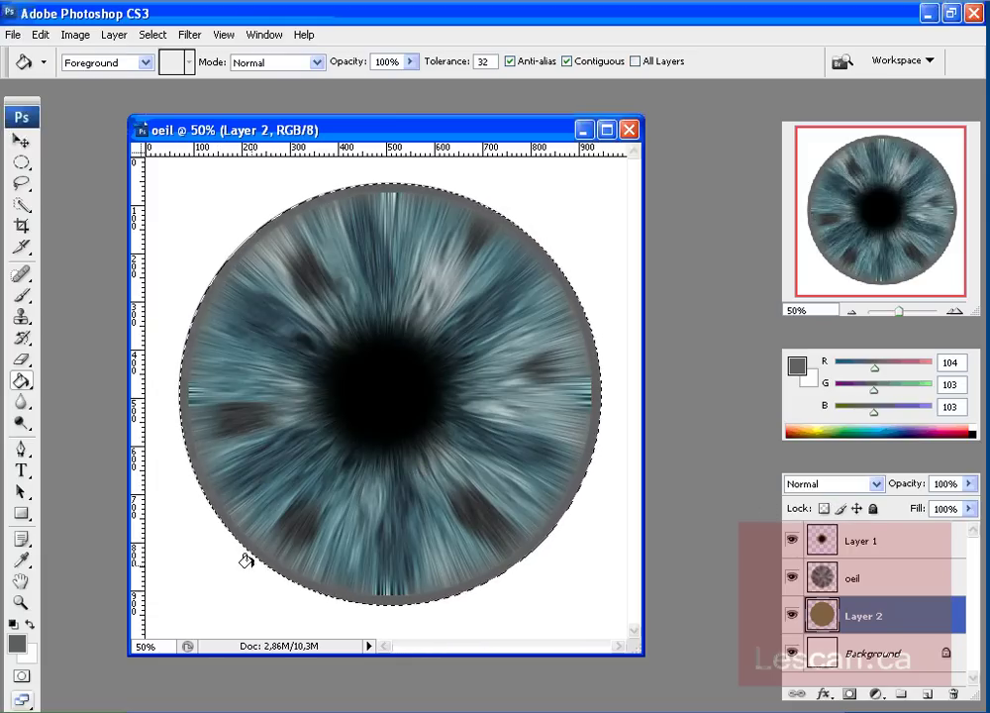
# Darken the foreground colour to grey RGB 69, 69, 69 and refill the circle on Layer 2 behind the iris.
pyautogui.click(17, 644)
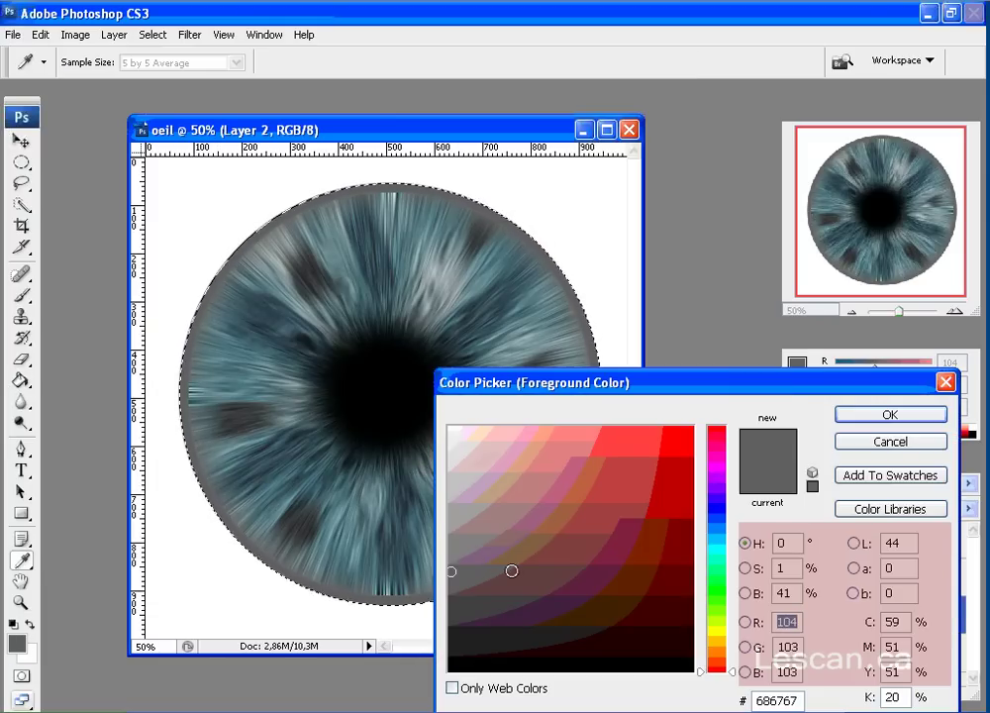
pyautogui.click(458, 602)
pyautogui.click(839, 420)
pyautogui.click(246, 541)
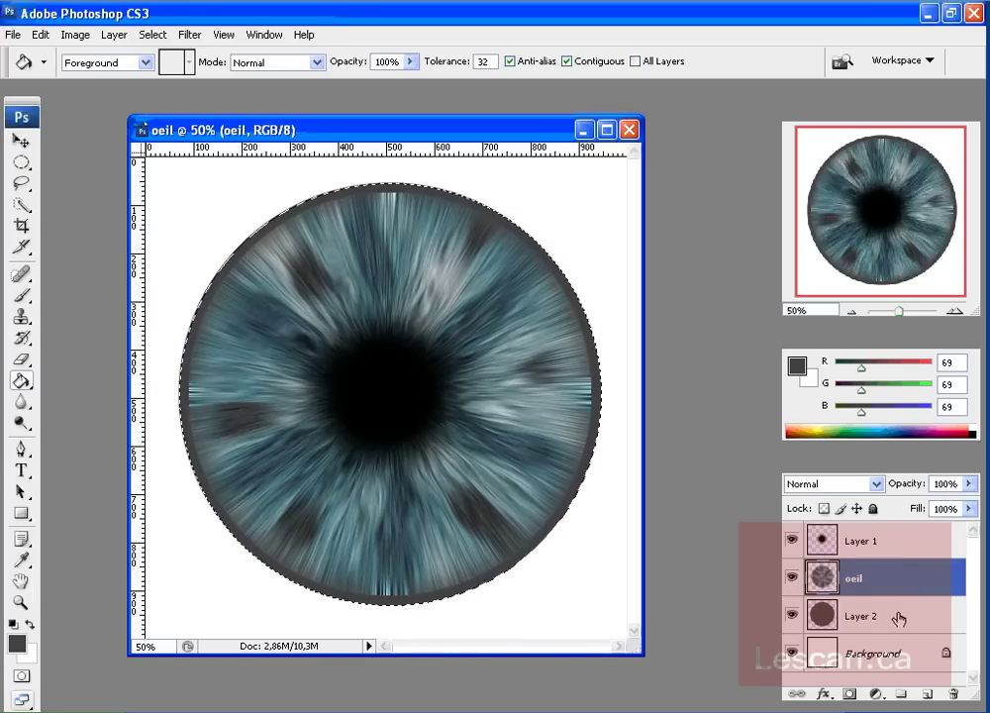
# Merge the oeil layer down into Layer 2 and apply a Best-quality Zoom Radial Blur with a slightly lower amount to the merged iris.
pyautogui.hotkey('ctrl', 'e')
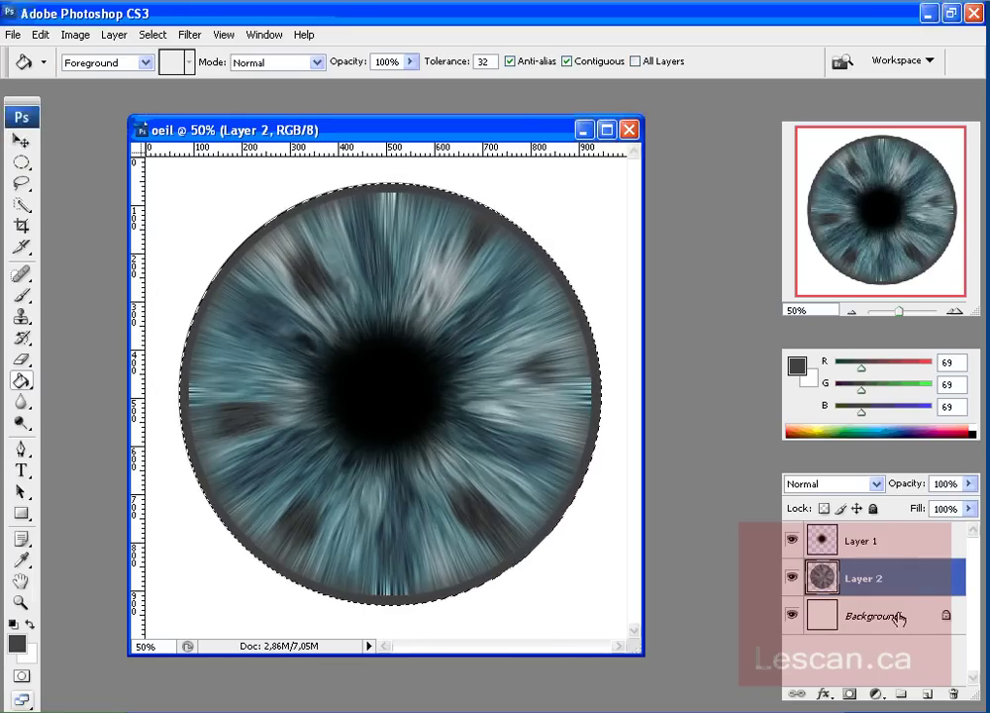
pyautogui.click(189, 34)
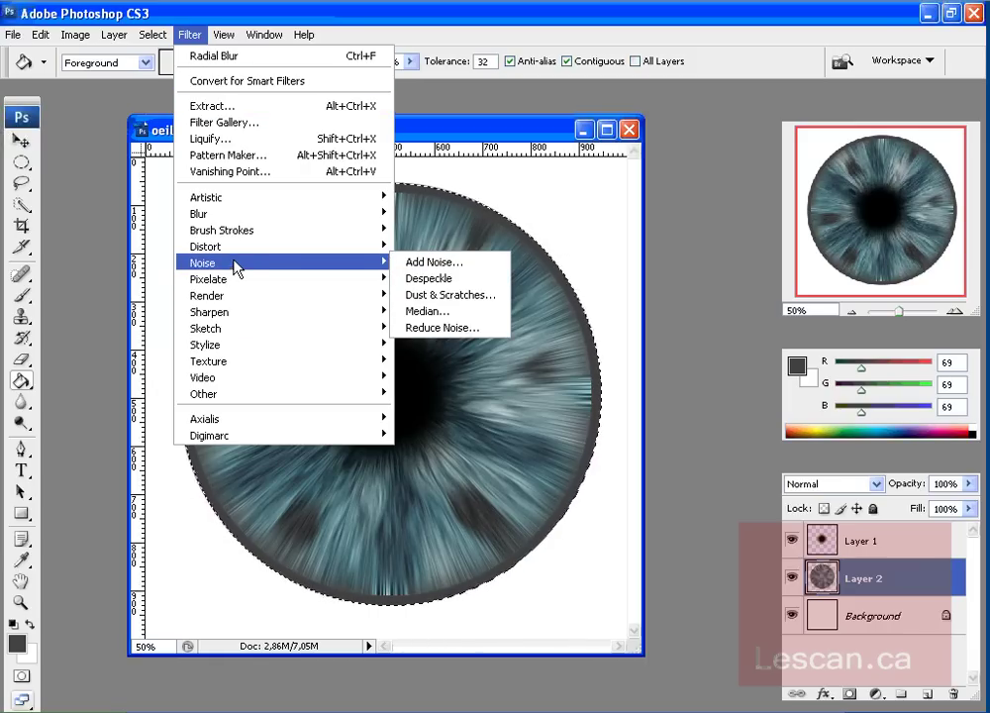
pyautogui.moveTo(226, 217)
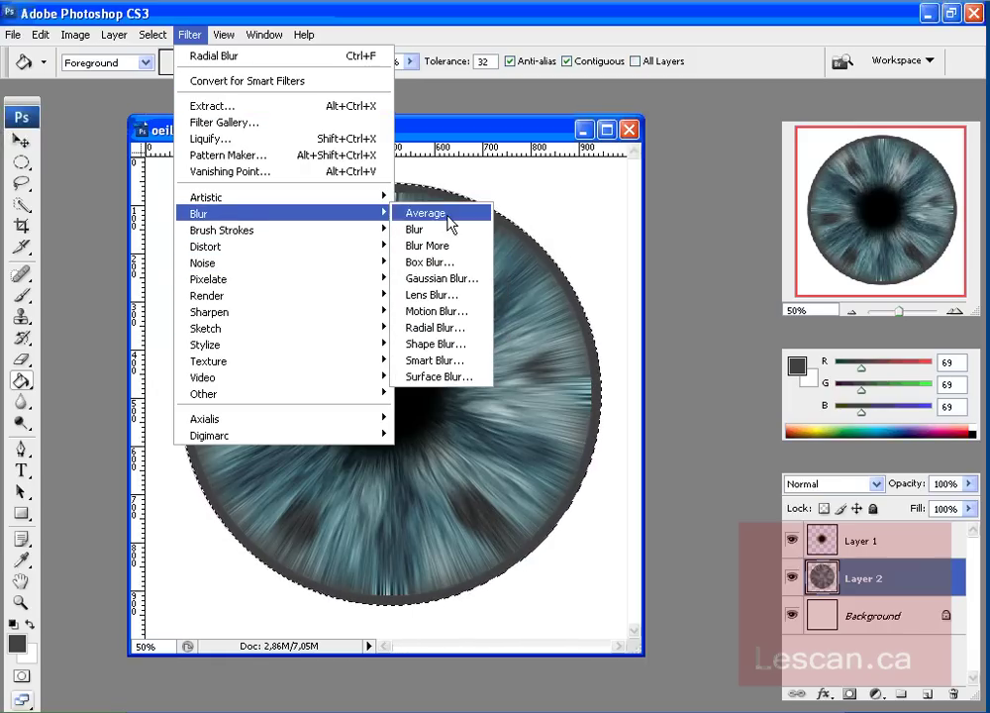
pyautogui.click(446, 327)
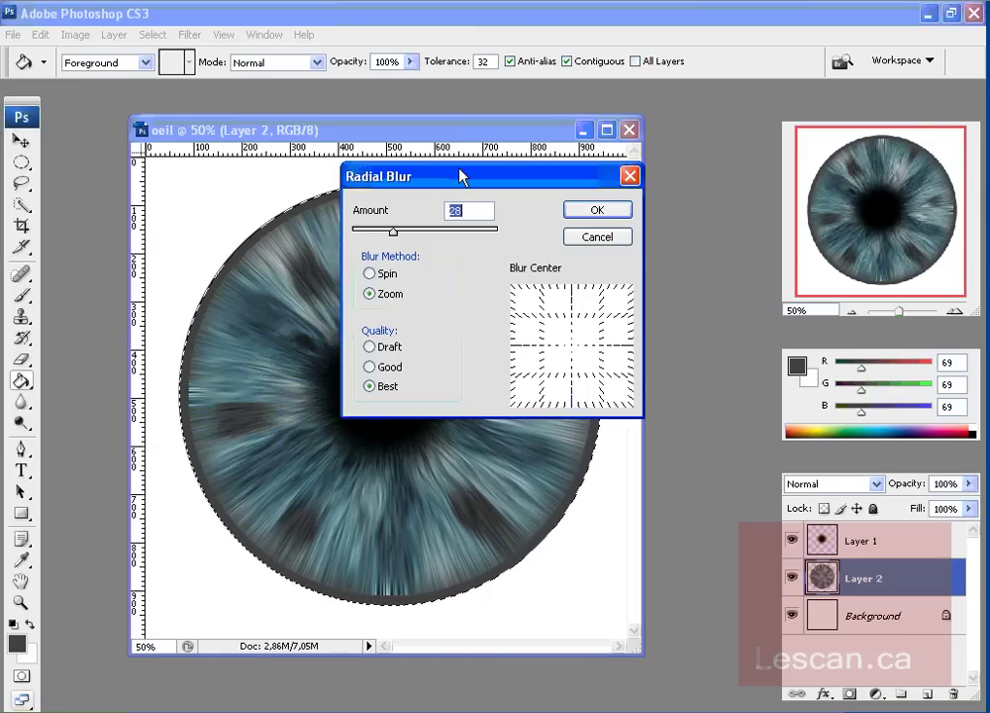
pyautogui.moveTo(460, 176); pyautogui.dragTo(738, 141)
pyautogui.moveTo(663, 198); pyautogui.dragTo(658, 198)
pyautogui.click(875, 173)
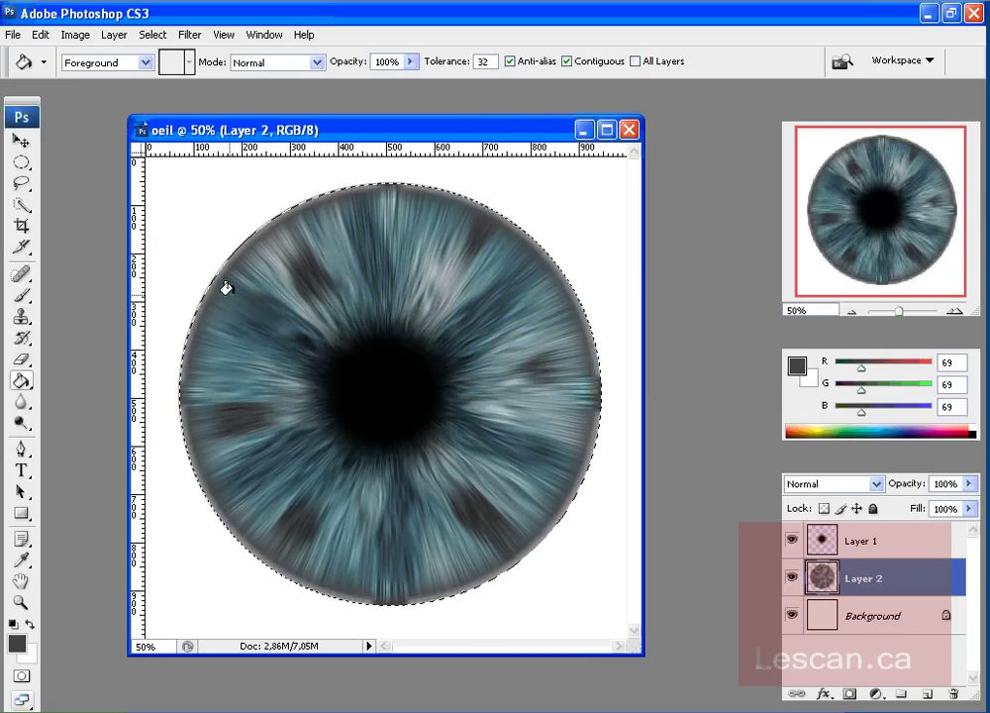